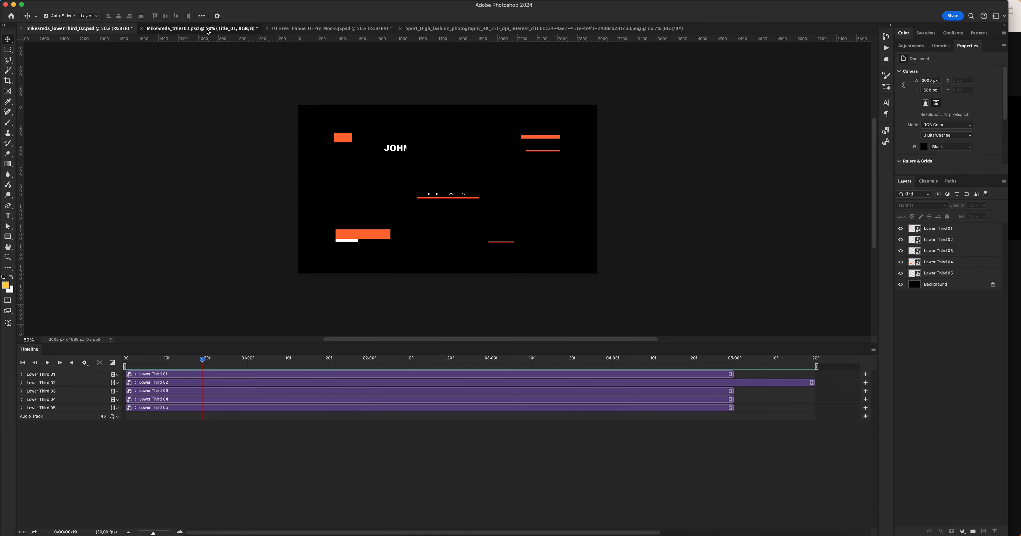
Preview the title animations in MikeSreda_titles01.psd
key("space")
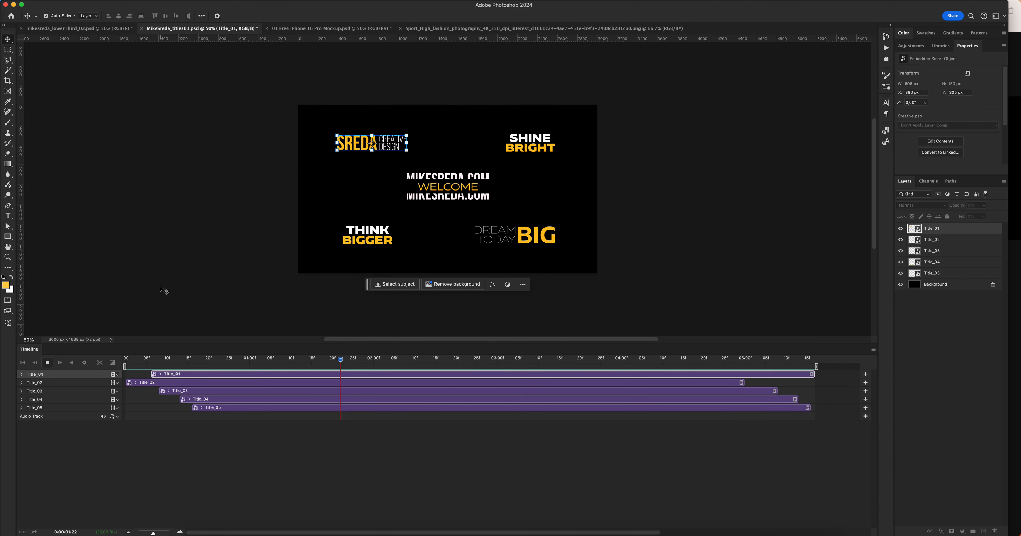
key("space")
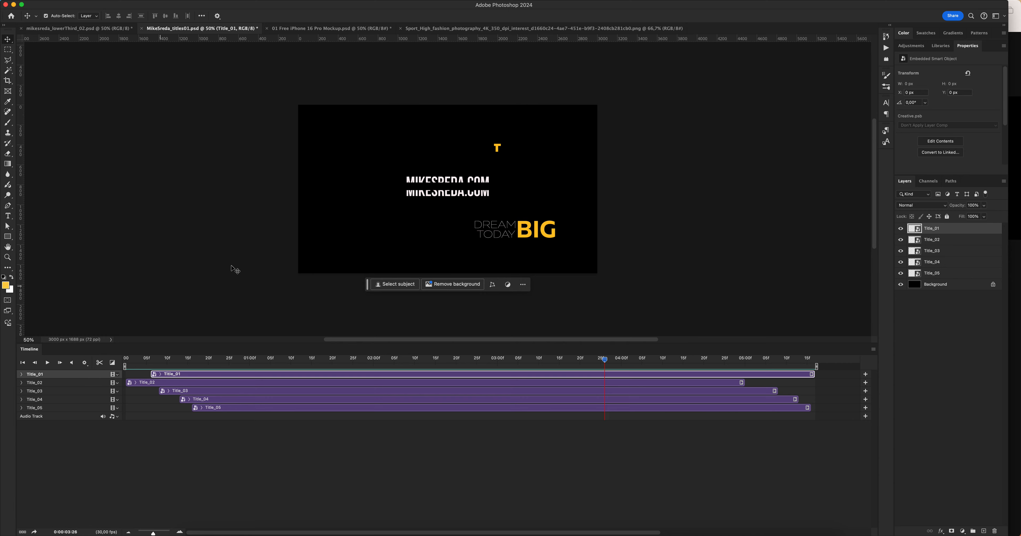
Switch to the browser and examine the animated titles and lower thirds packs in the mikesreda.com Photoshop store
left_click(1017, 273)
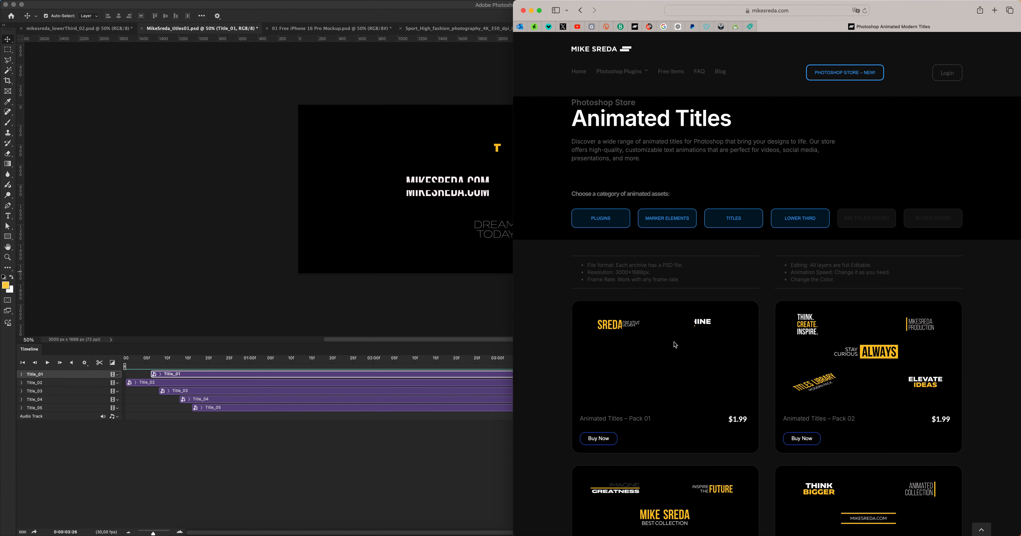
scroll(818, 354, "down", 4)
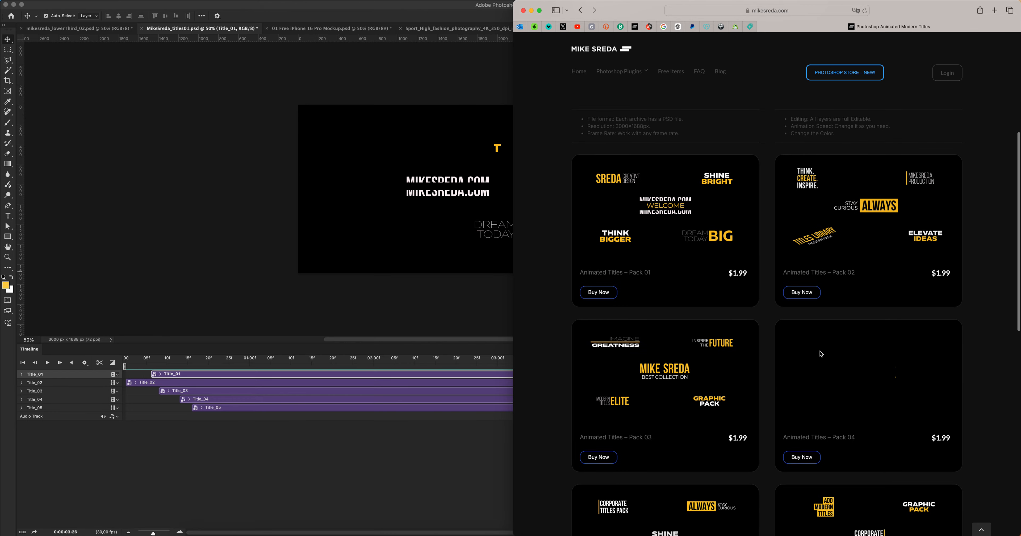
scroll(821, 353, "down", 8)
scroll(817, 352, "up", 15)
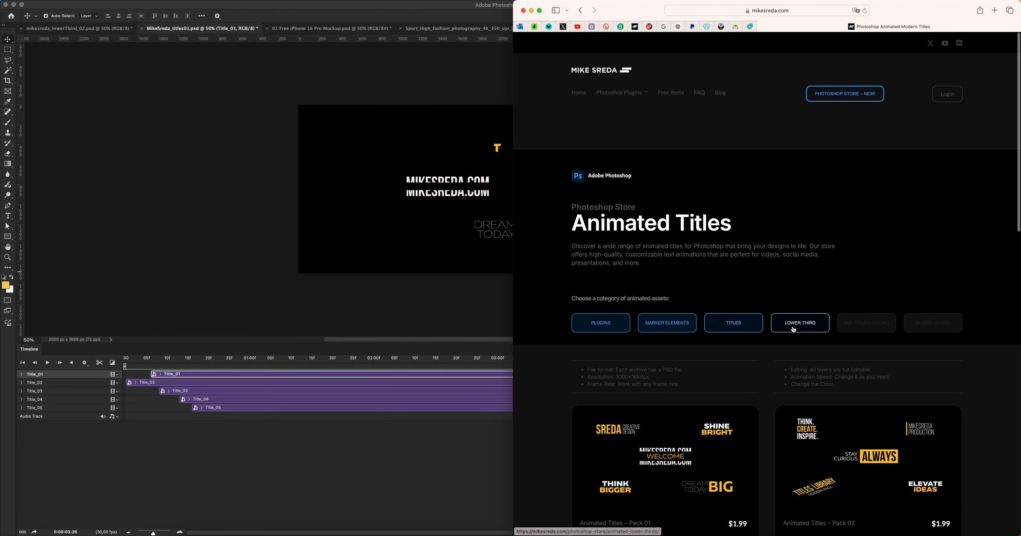
left_click(819, 329)
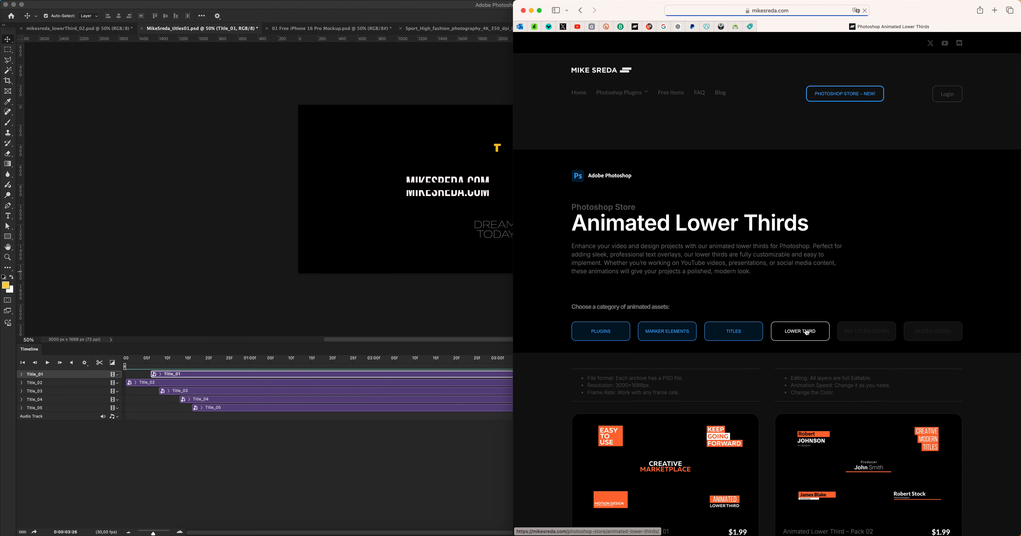
scroll(807, 332, "down", 5)
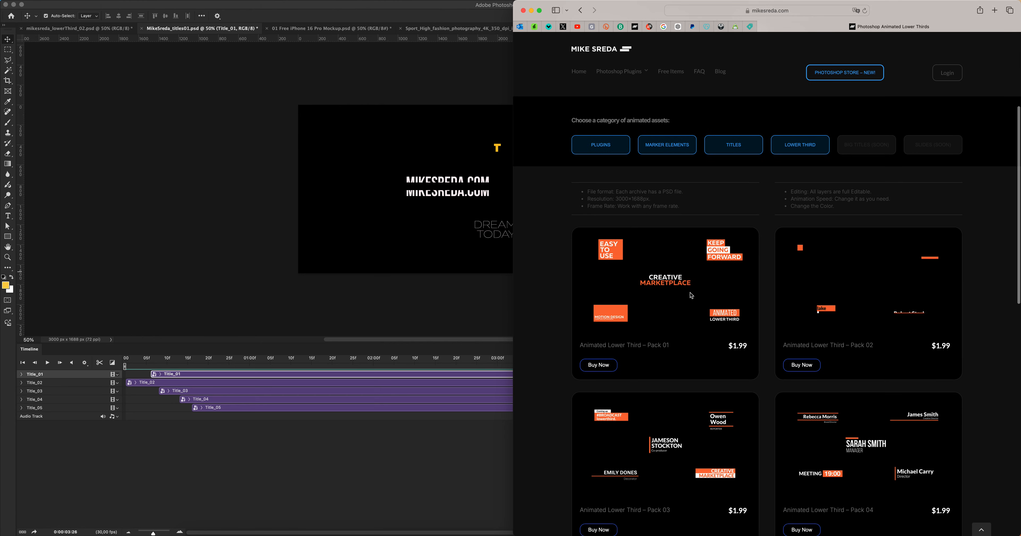
scroll(677, 295, "down", 1)
scroll(677, 295, "down", 3)
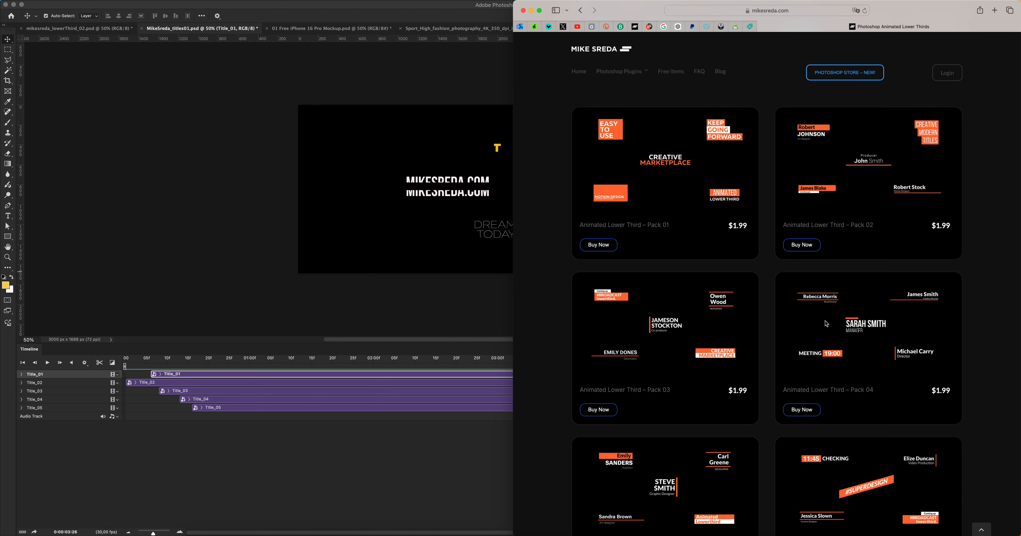
left_click(281, 270)
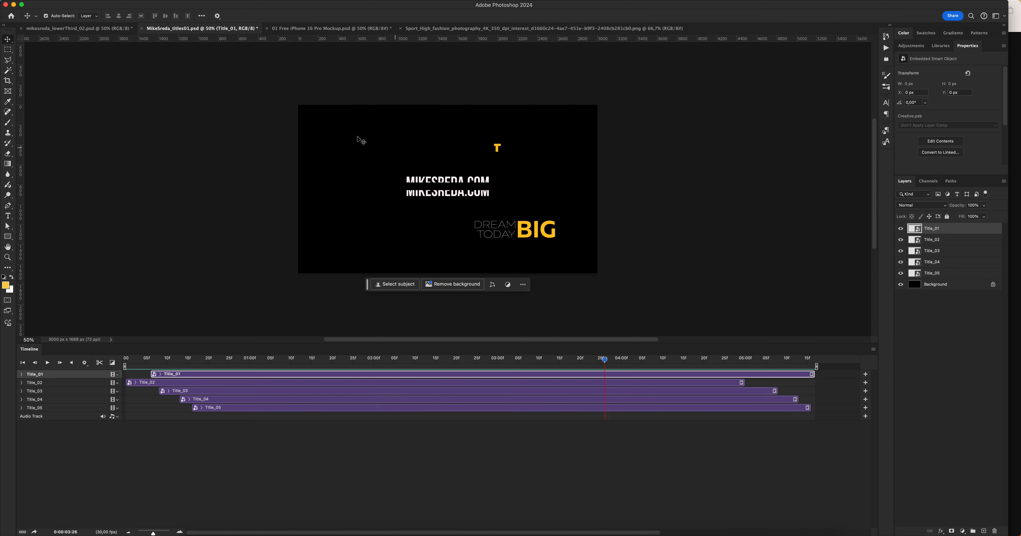
Create a video timeline for the Sport_High_fashion_photography image and enlarge its time scale
left_click(488, 29)
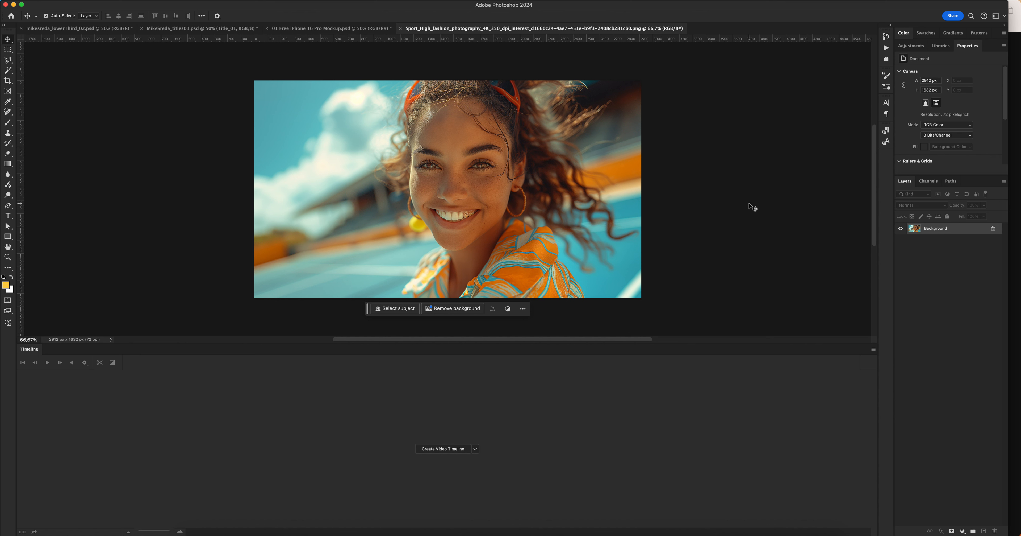
left_click(443, 448)
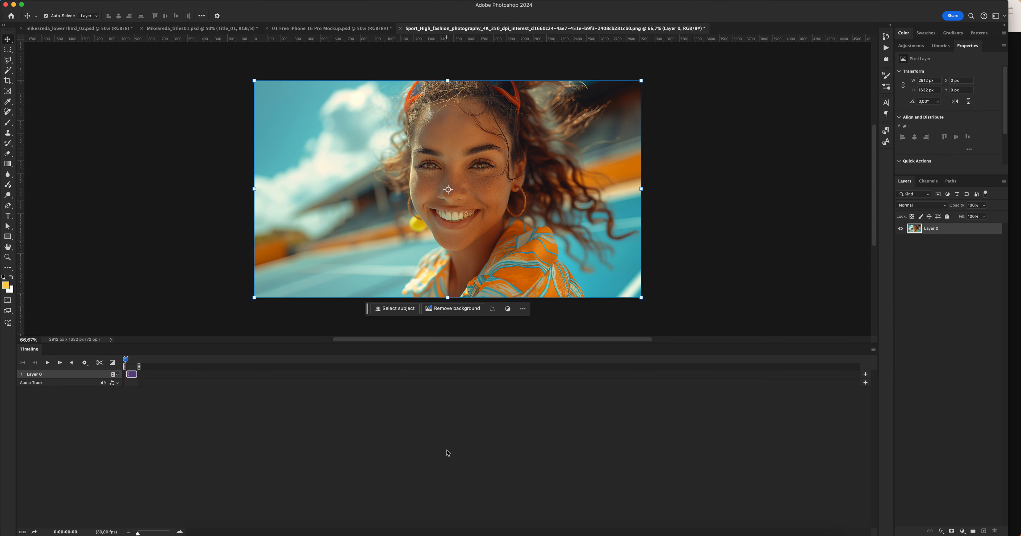
left_click(180, 532)
left_click(180, 531)
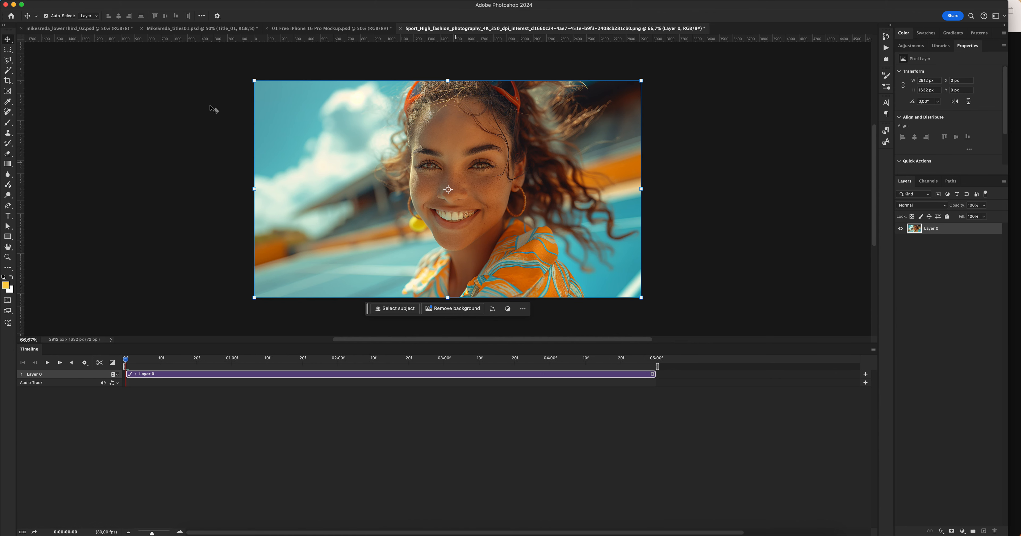
In MikeSreda_titles01.psd, go to 0:00:02:16 and inspect the transform bounds of Title_01 and Title_02, leaving both unaltered
left_click(187, 28)
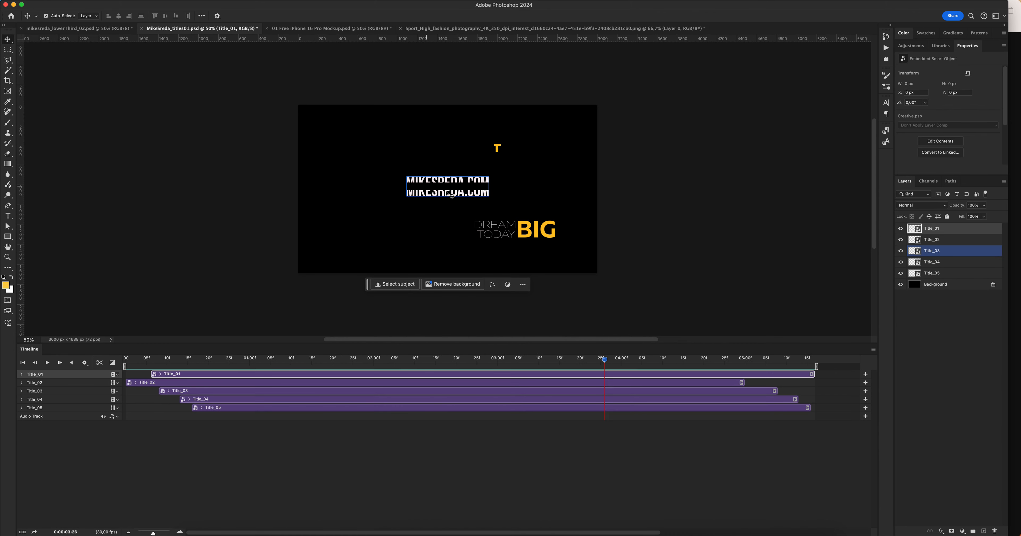
left_click(439, 359)
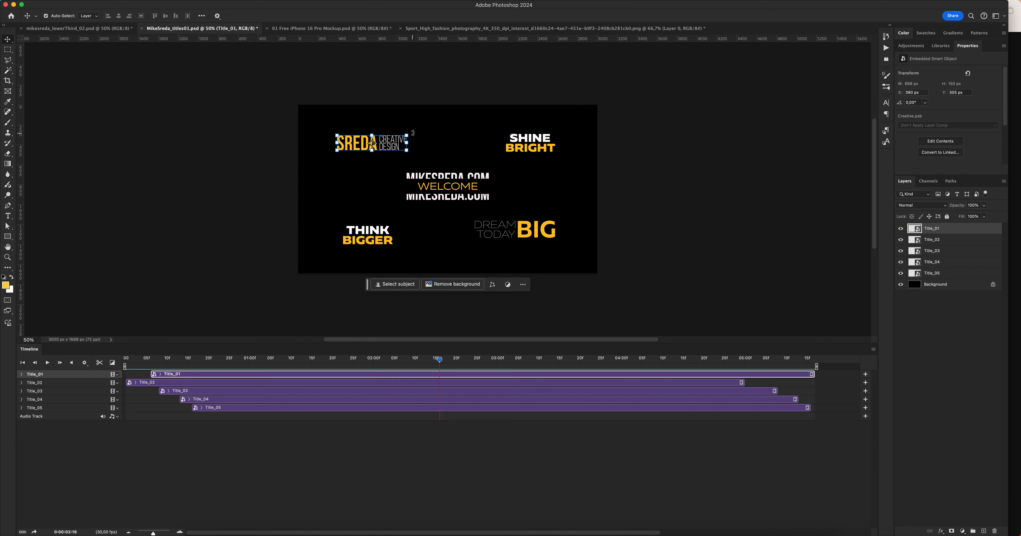
key("ctrl+t")
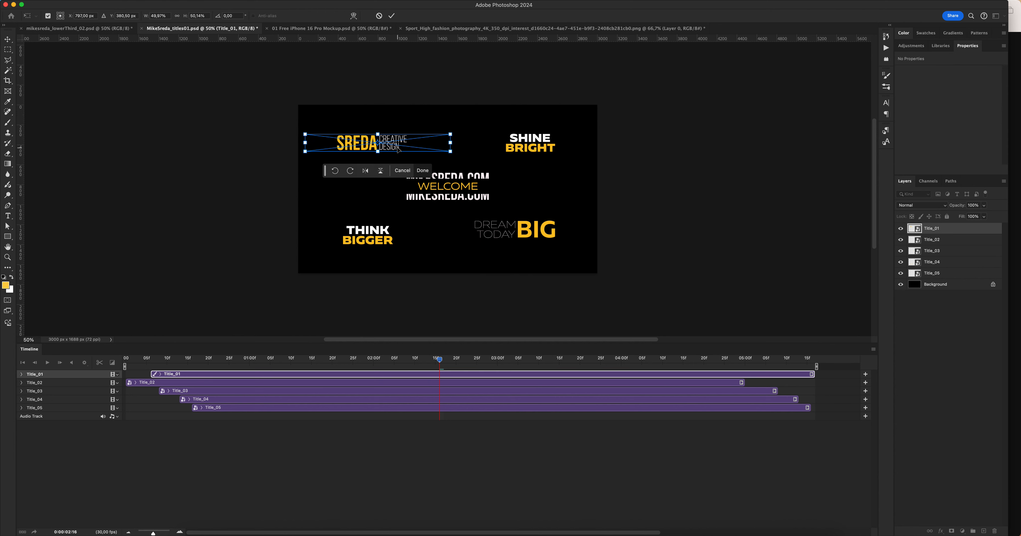
key("Return")
left_click(486, 147)
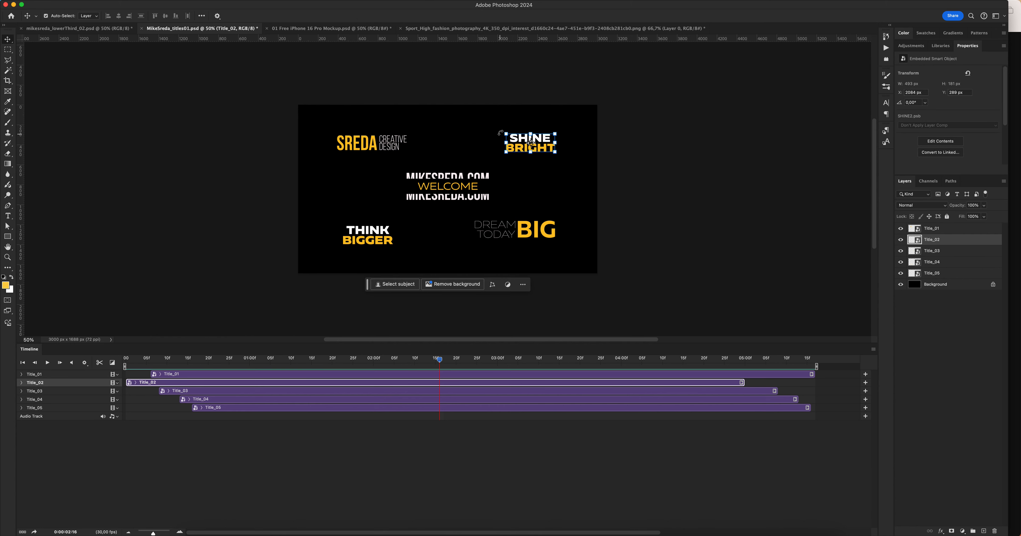
key("ctrl+t")
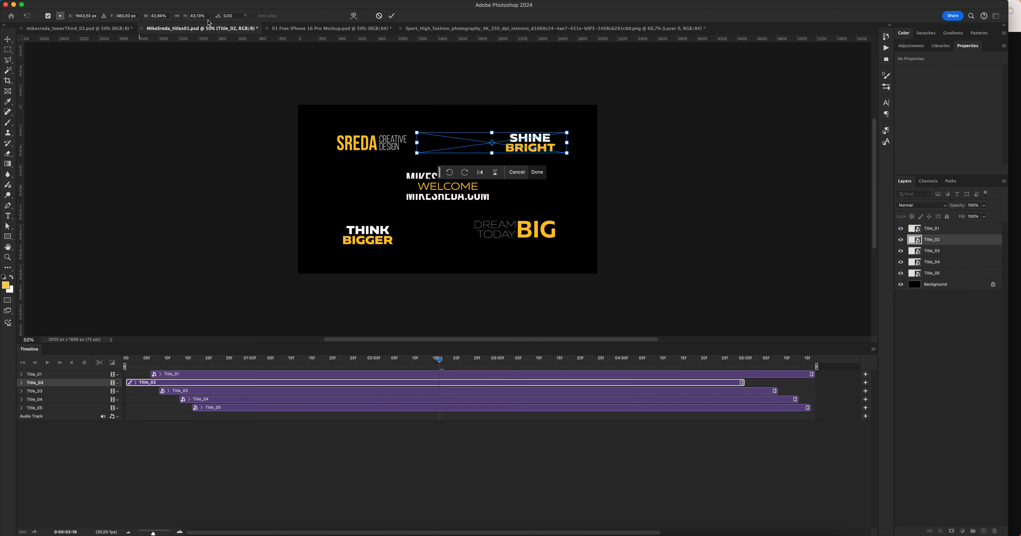
key("Return")
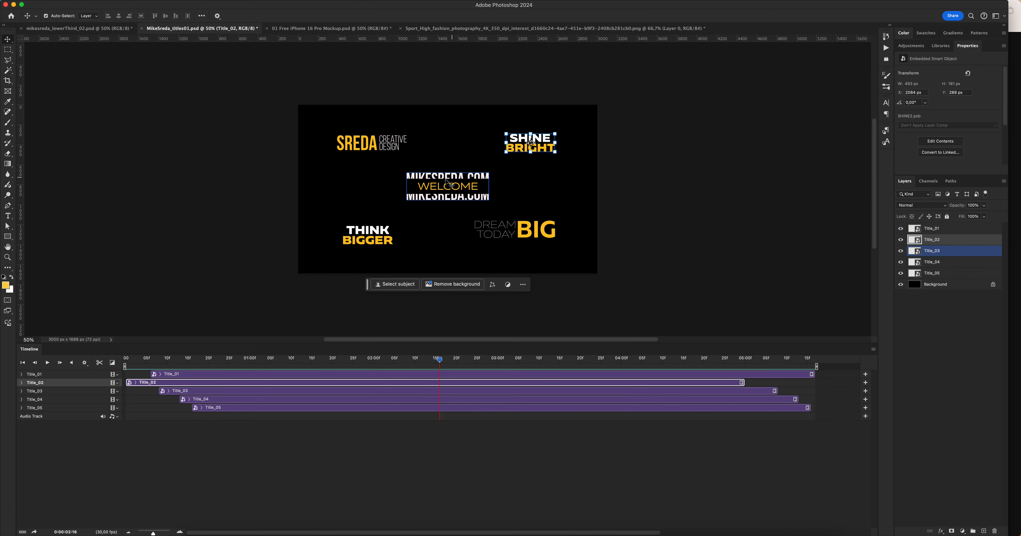
left_click(577, 28)
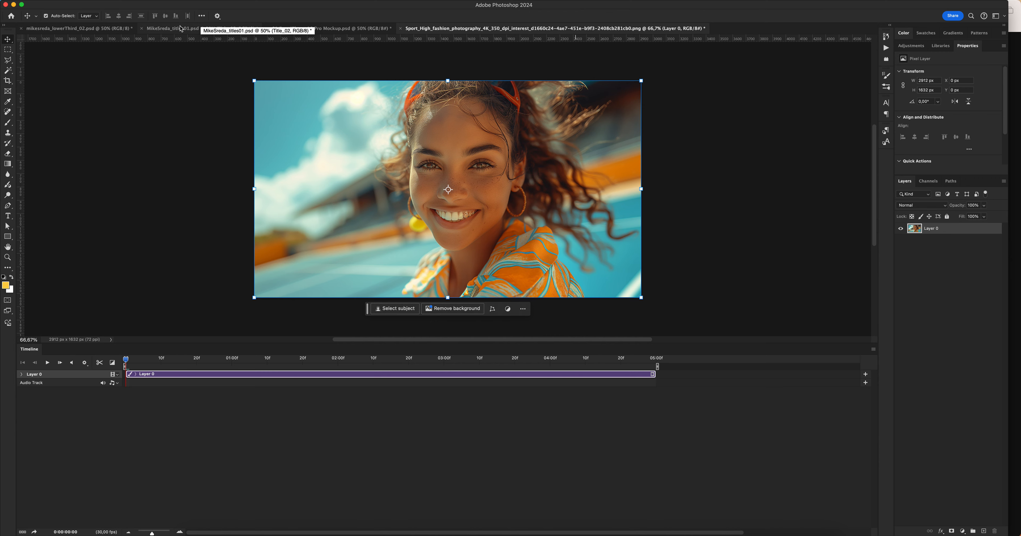
Copy the Lower Third 01 layer from mikesreda_lowerThird_02.psd into the portrait photo document, above Layer 0
left_click(79, 28)
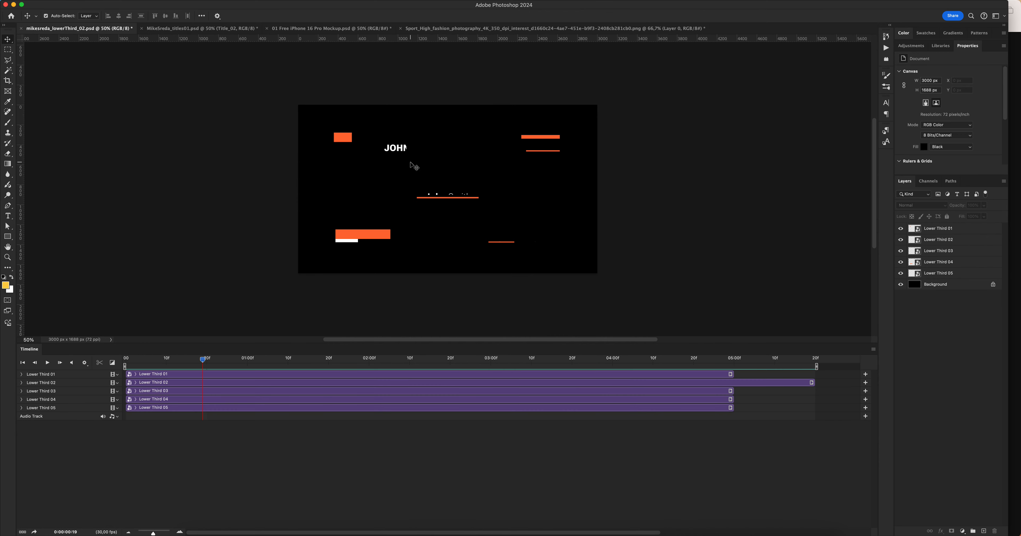
left_click(353, 359)
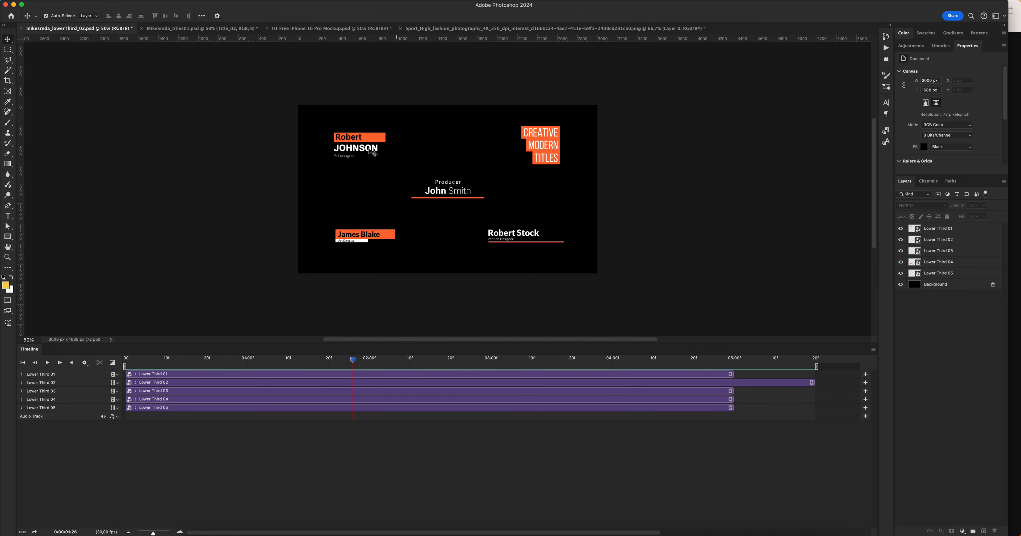
left_click(369, 151)
left_click_drag(362, 138, 609, 30)
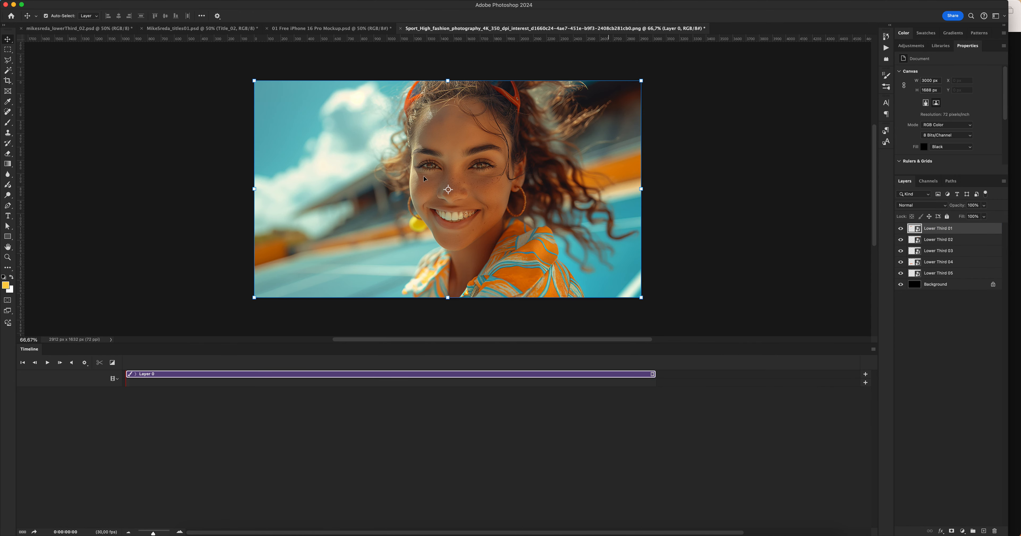
left_click_drag(429, 176, 337, 183)
left_click(953, 240)
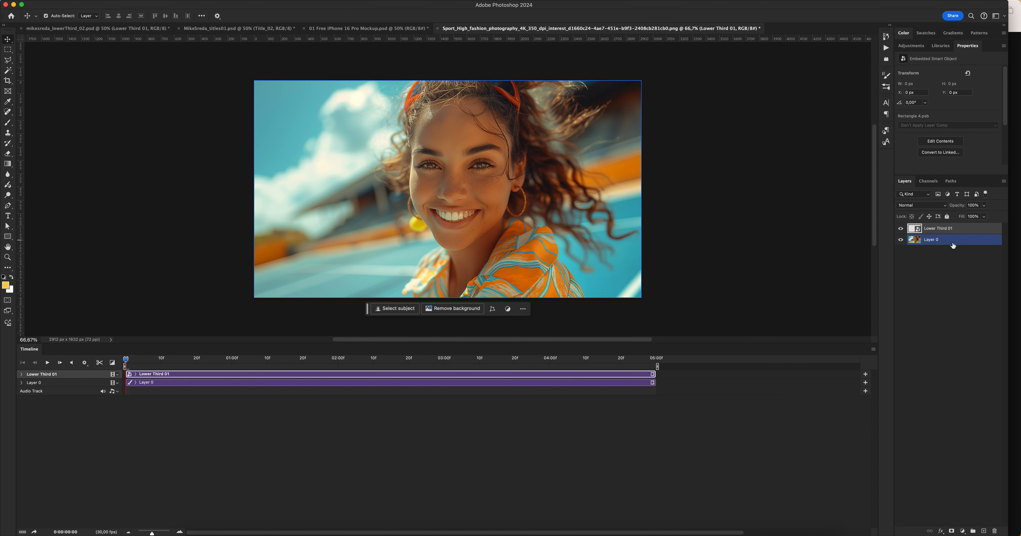
Play the timeline until the lower third is visible, enlarge it to about 81%, and place it in the photo's lower-left corner
key("space")
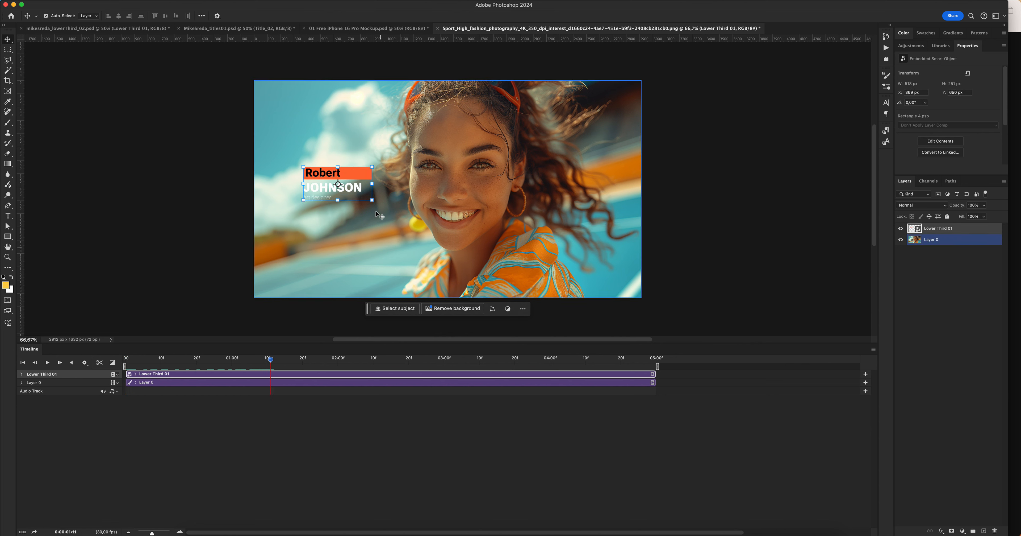
left_click_drag(372, 200, 422, 213)
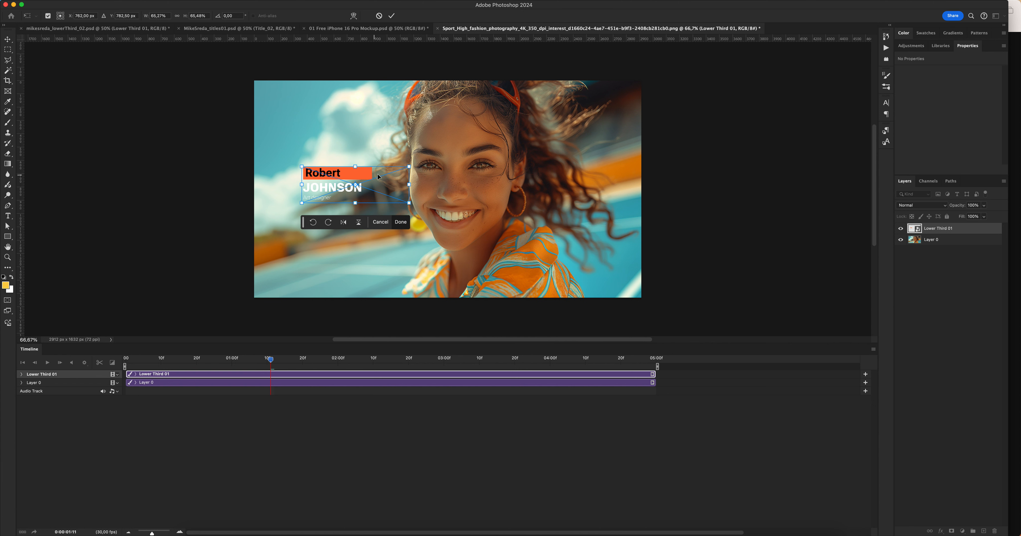
left_click_drag(411, 163, 434, 158)
left_click_drag(355, 174, 347, 245)
left_click_drag(424, 229, 414, 230)
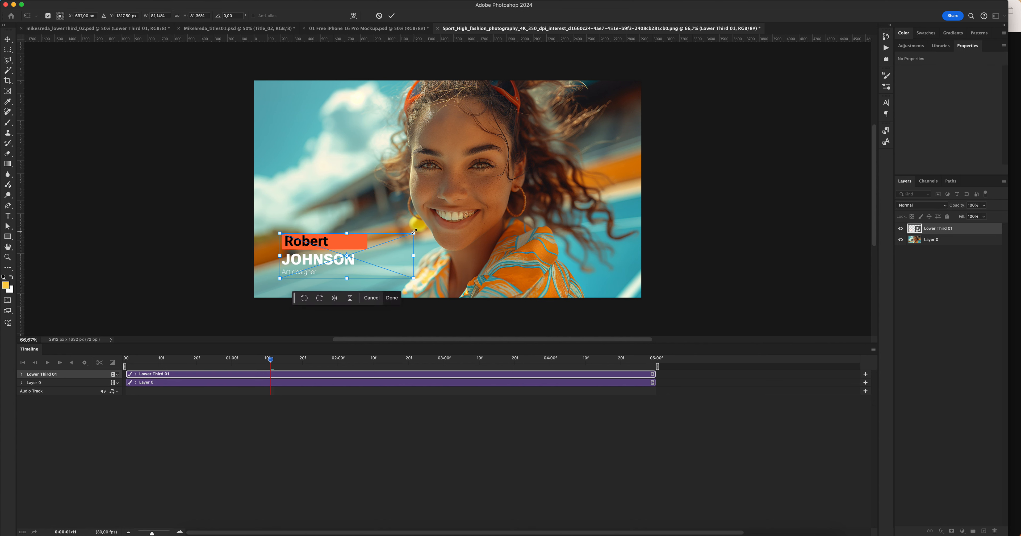
key("Return")
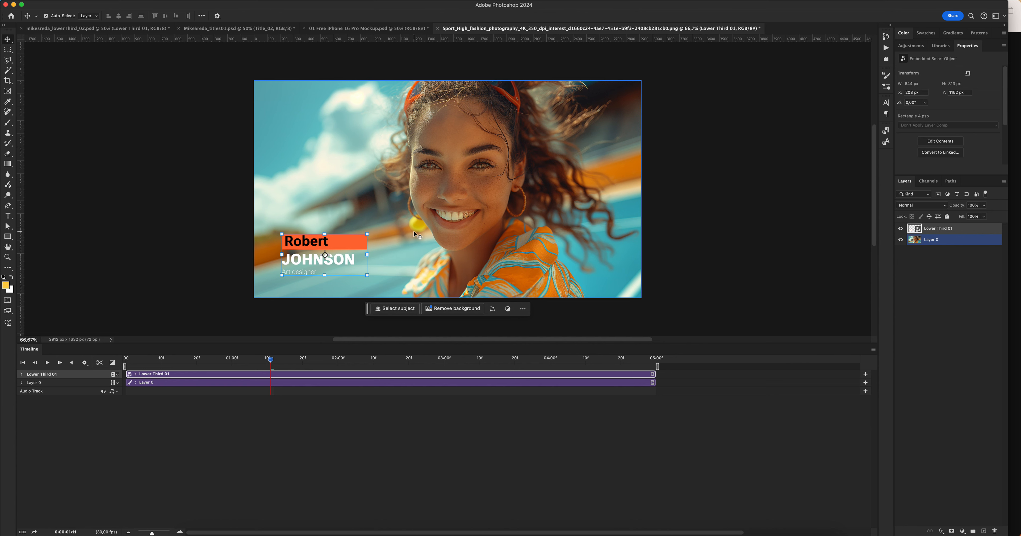
Switch to the browser and review the category choices and file notes on the Animated Lower Thirds page
left_click(1017, 305)
scroll(770, 304, "up", 4)
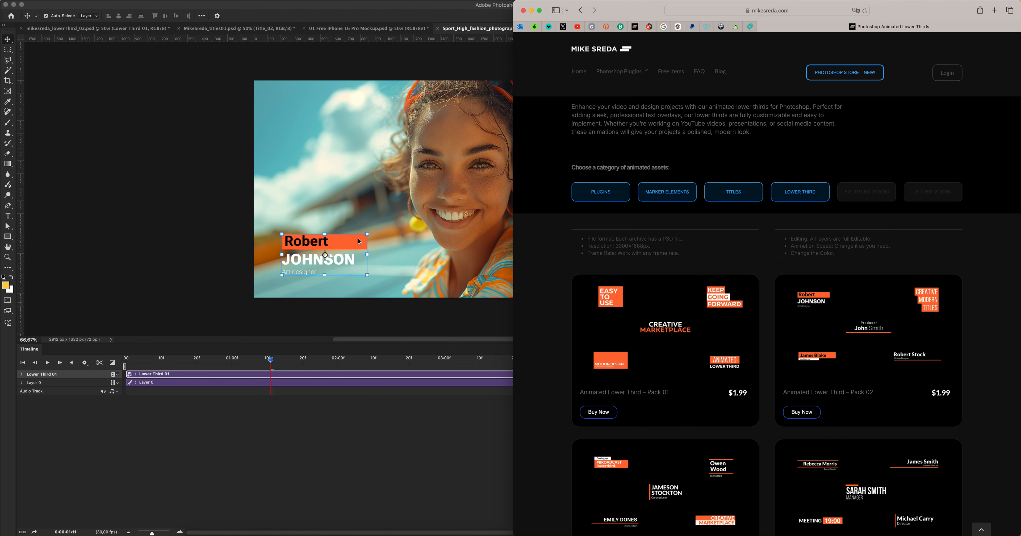
left_click(217, 234)
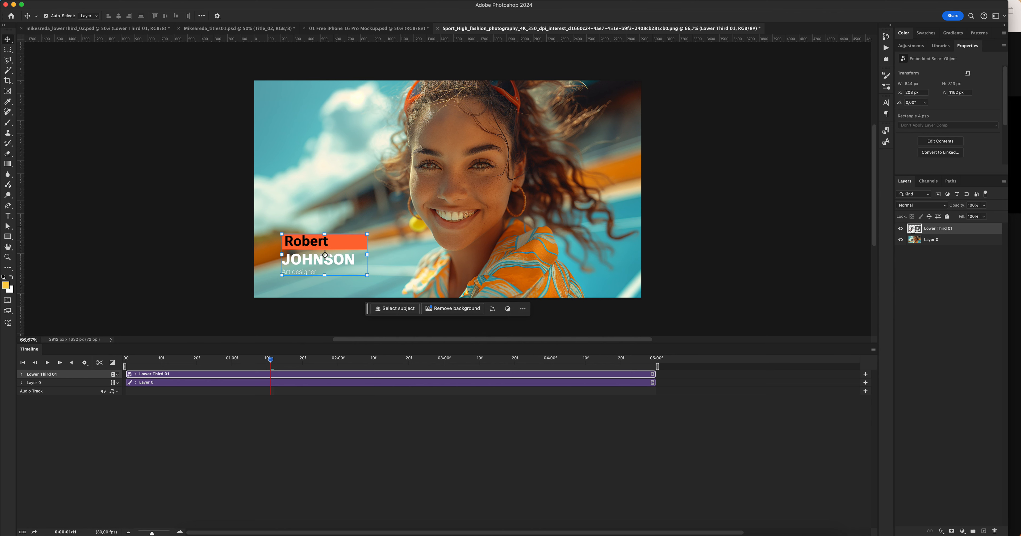
Open the contents of the Lower Third 01 smart object and move its playhead to 0:00:02:00
left_click(413, 195)
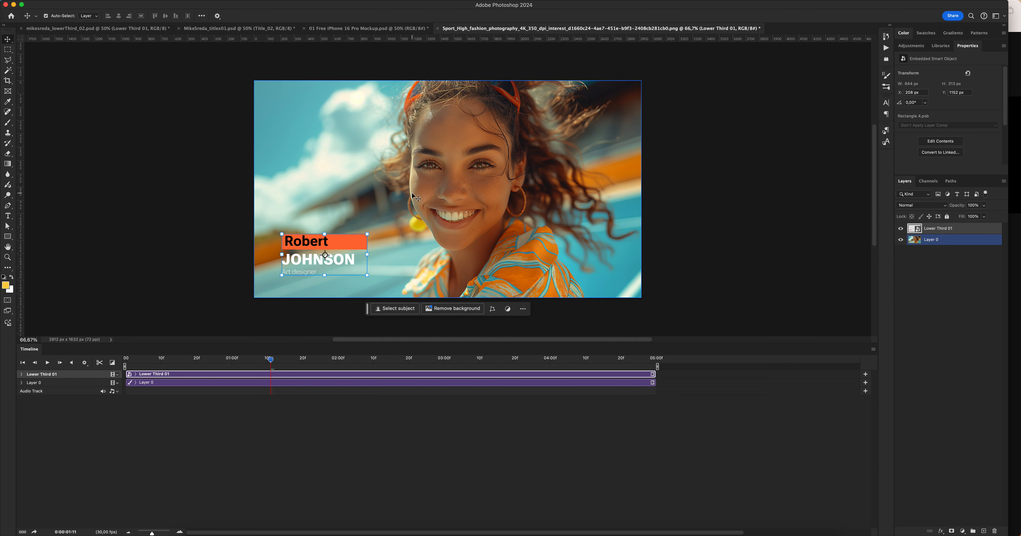
double_click(916, 229)
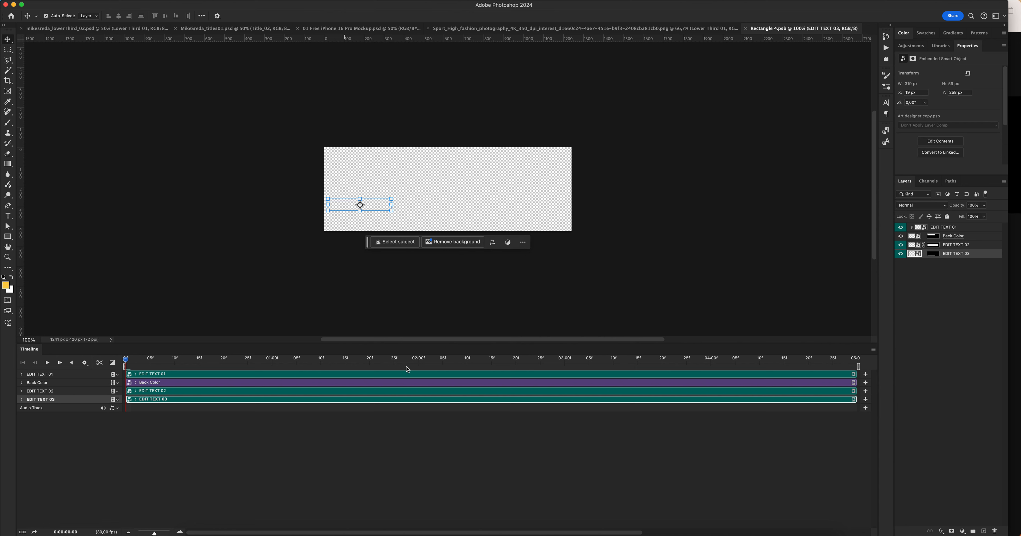
left_click(420, 357)
left_click(402, 167)
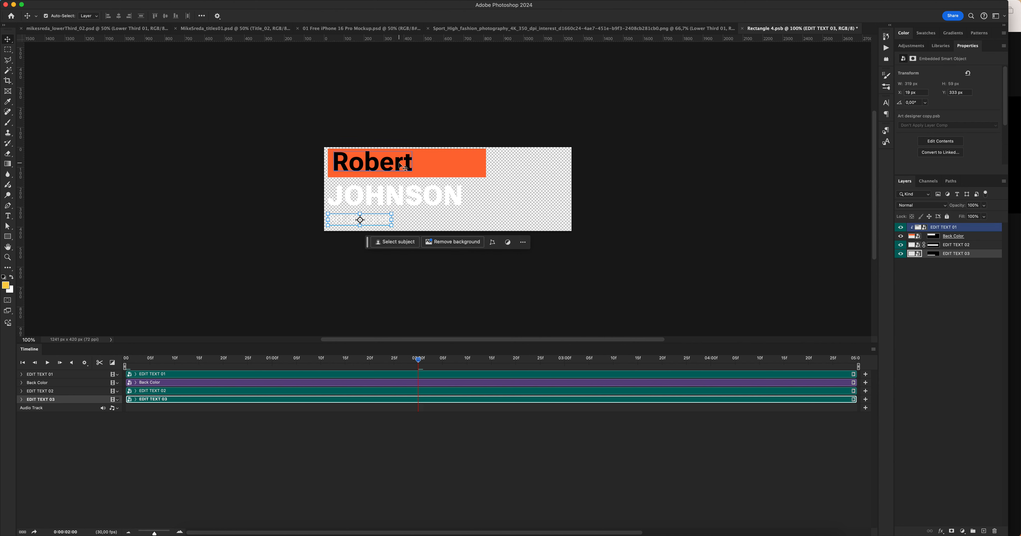
Replace the text inside EDIT TEXT 01 with the new first name, save its contents and close them
double_click(924, 228)
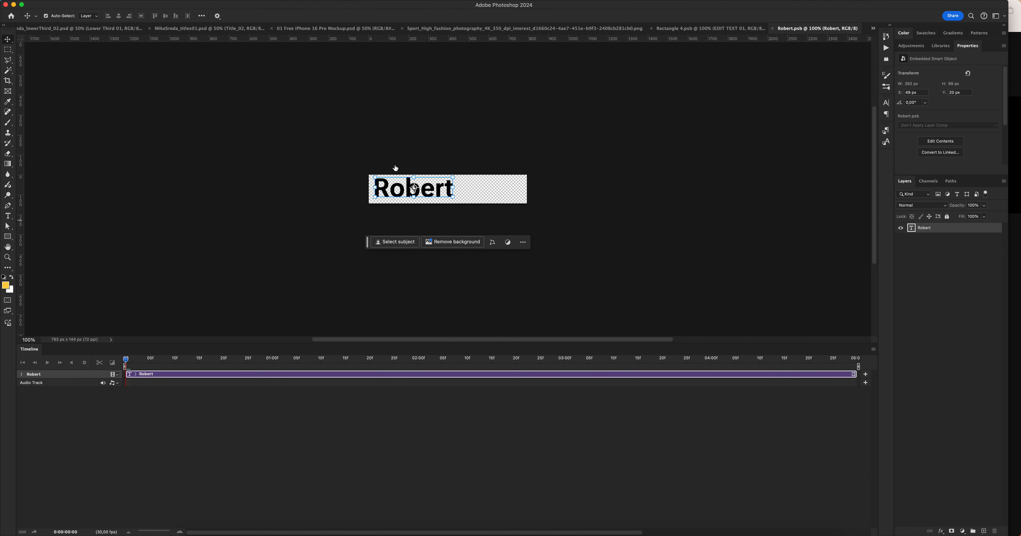
double_click(425, 184)
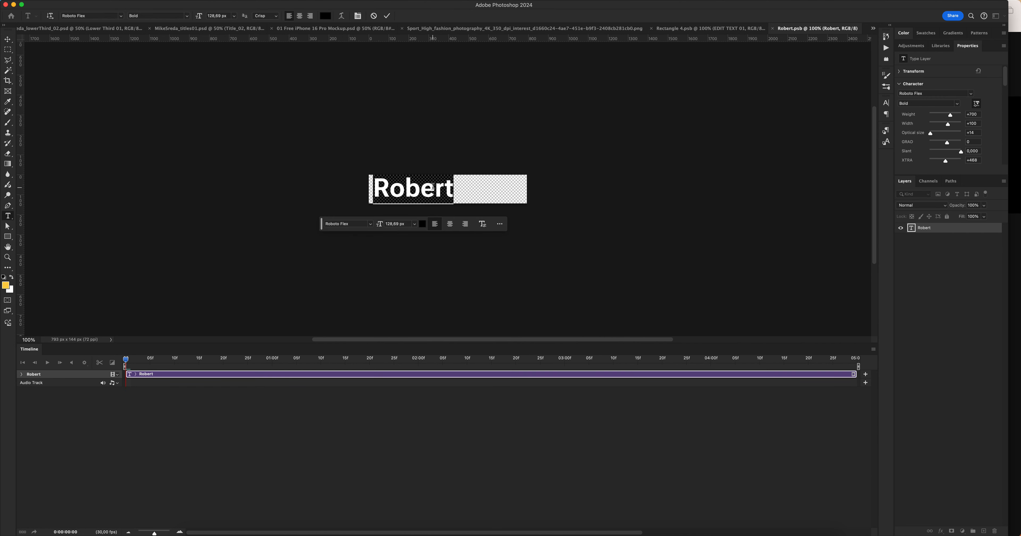
type("K")
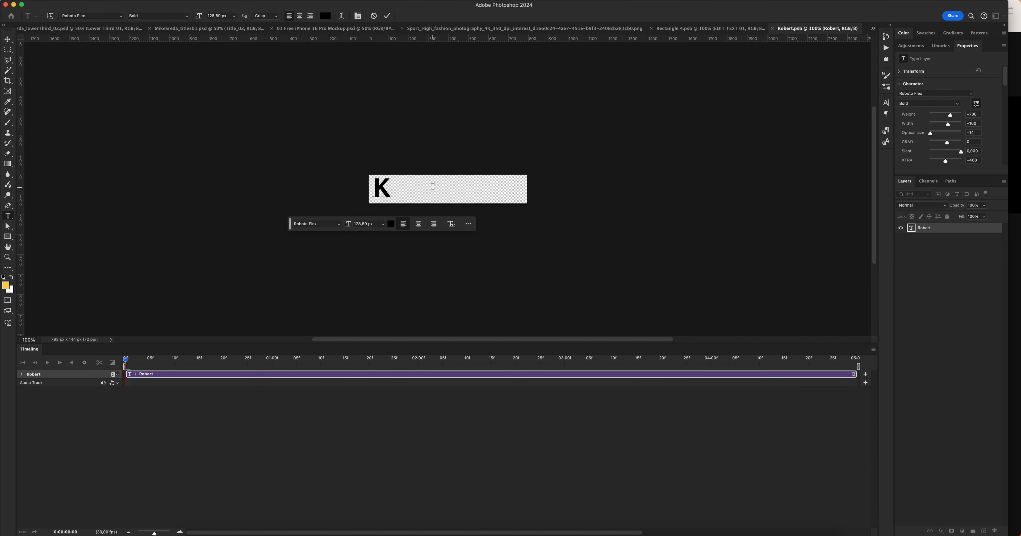
type("ate")
key("Escape")
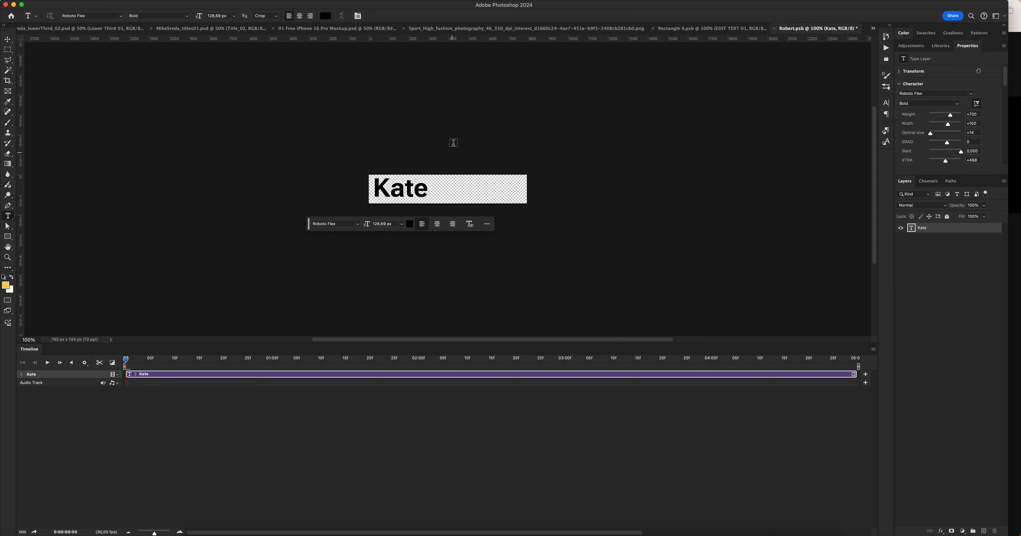
key("super+s")
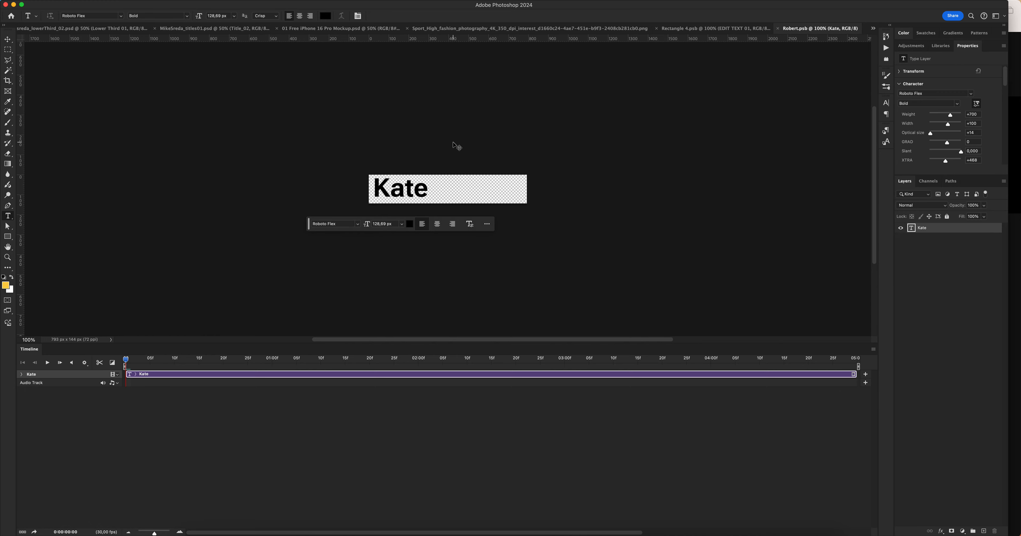
key("super+w")
Replace the text inside EDIT TEXT 02 with the new surname in capitals, save its contents and close them
key("v")
left_click(411, 190)
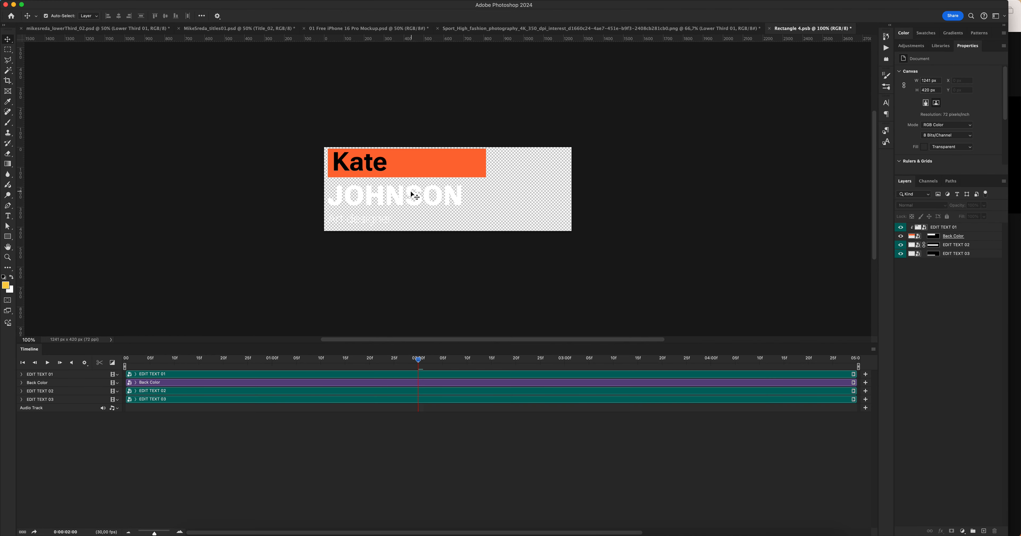
left_click(411, 191)
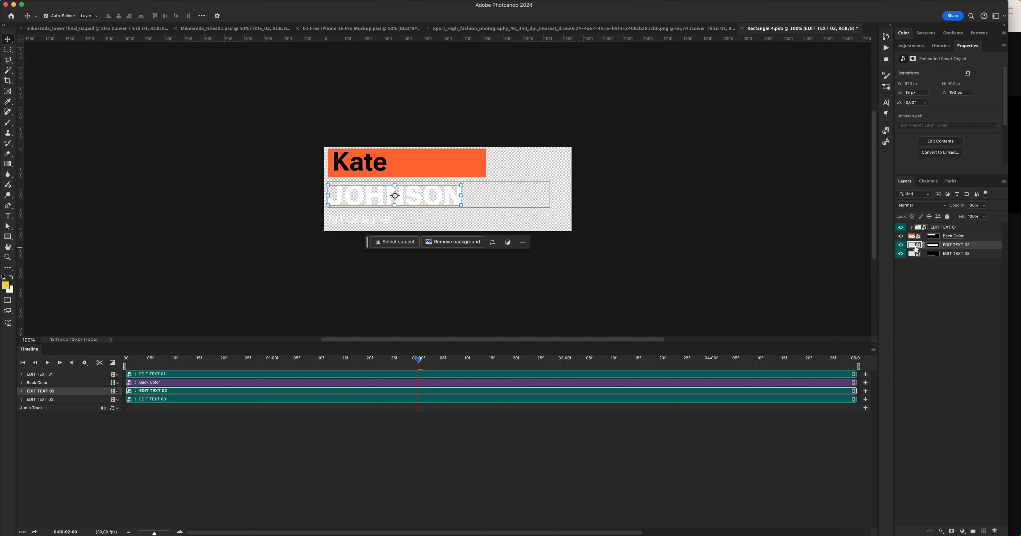
double_click(912, 245)
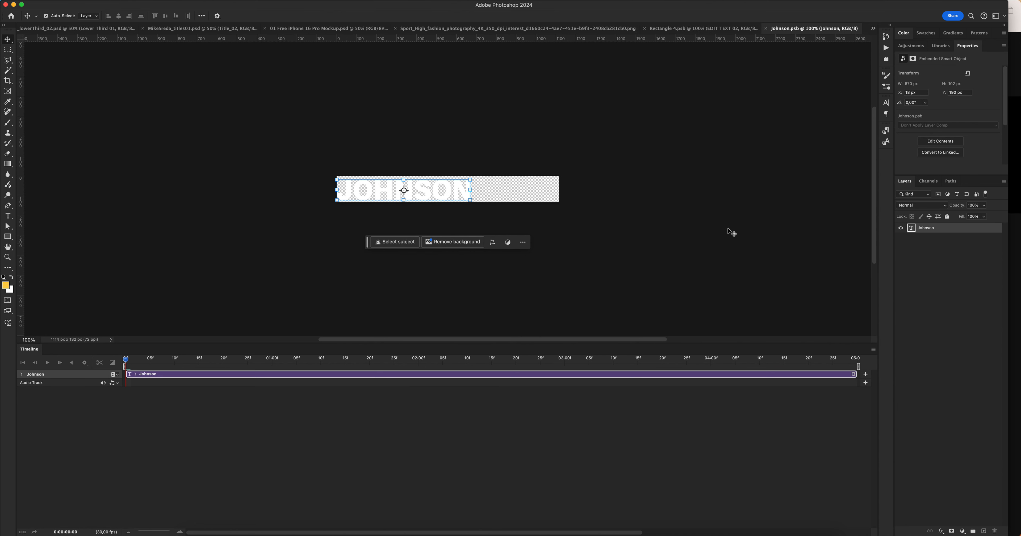
double_click(448, 195)
type("LAR")
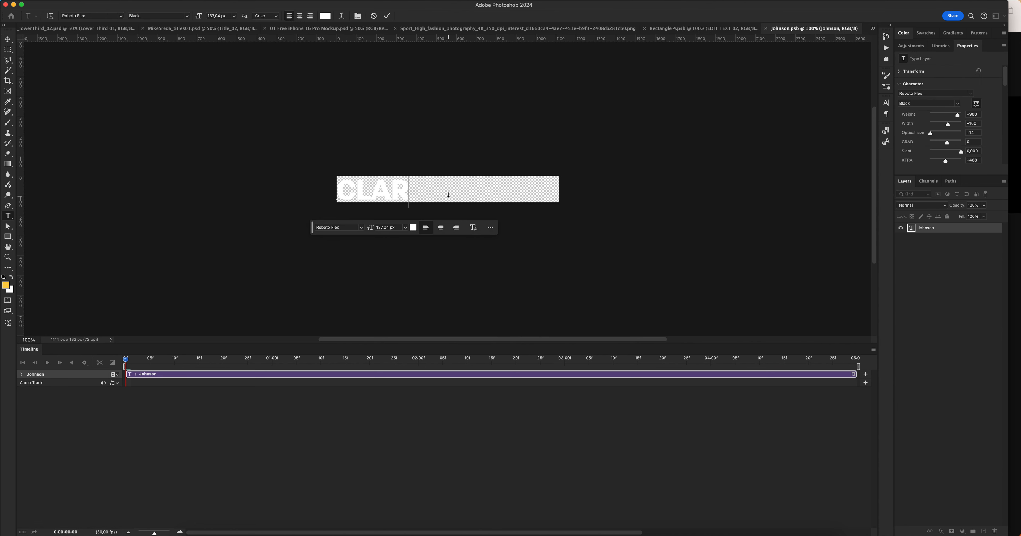
type("CSON")
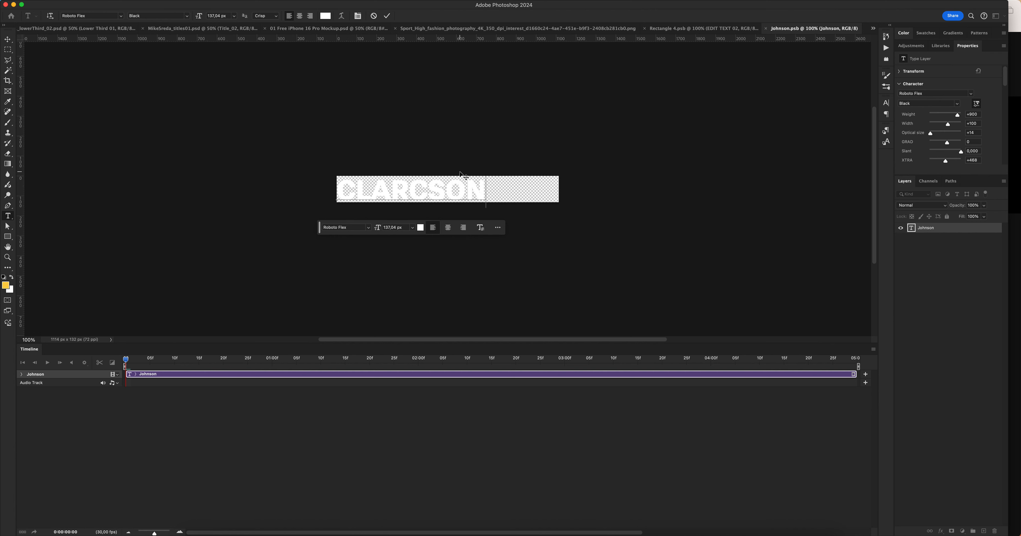
key("super+Return")
key("super+s")
key("super+w")
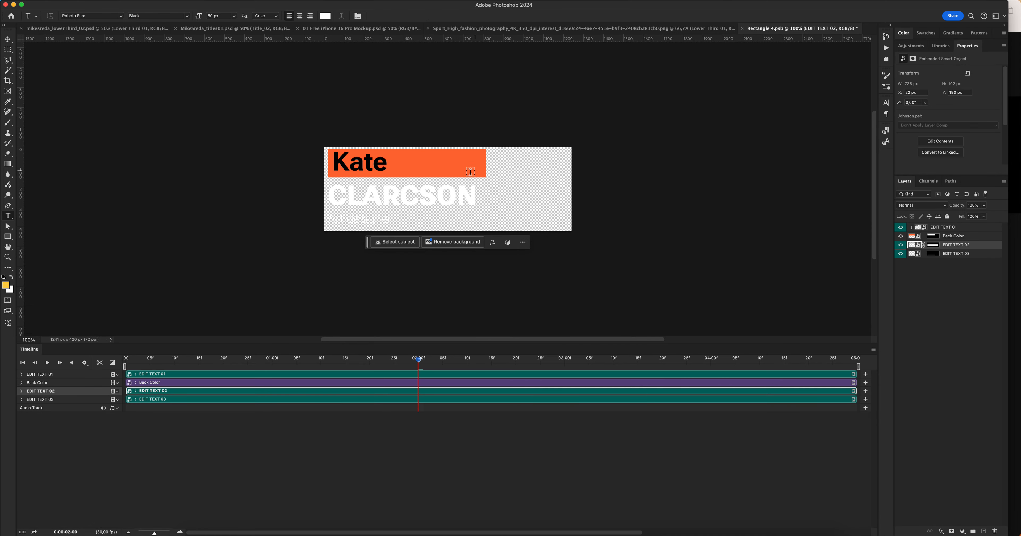
Open the contents of EDIT TEXT 03 and add a black-filled layer beneath the white text
key("v")
left_click(371, 221)
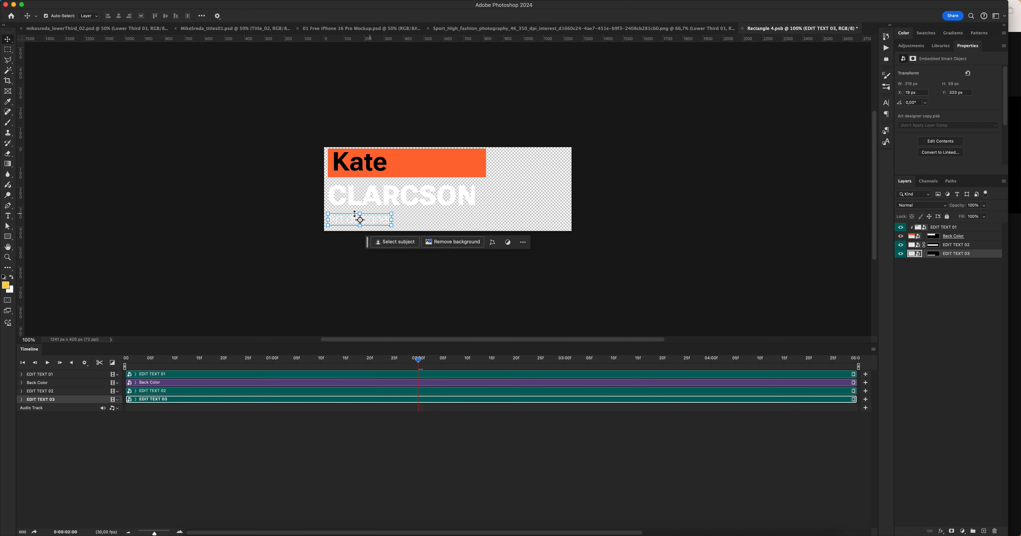
double_click(919, 254)
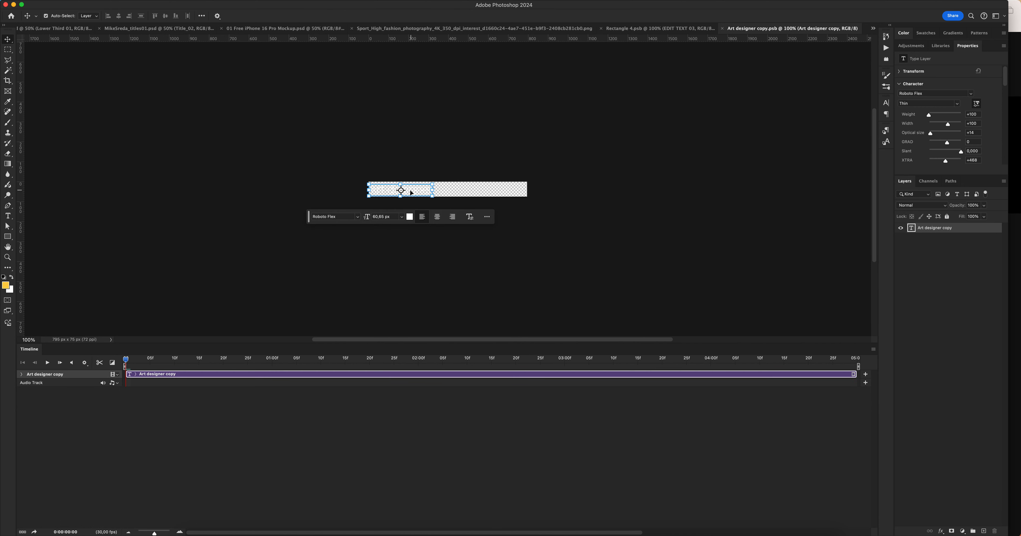
left_click(984, 531)
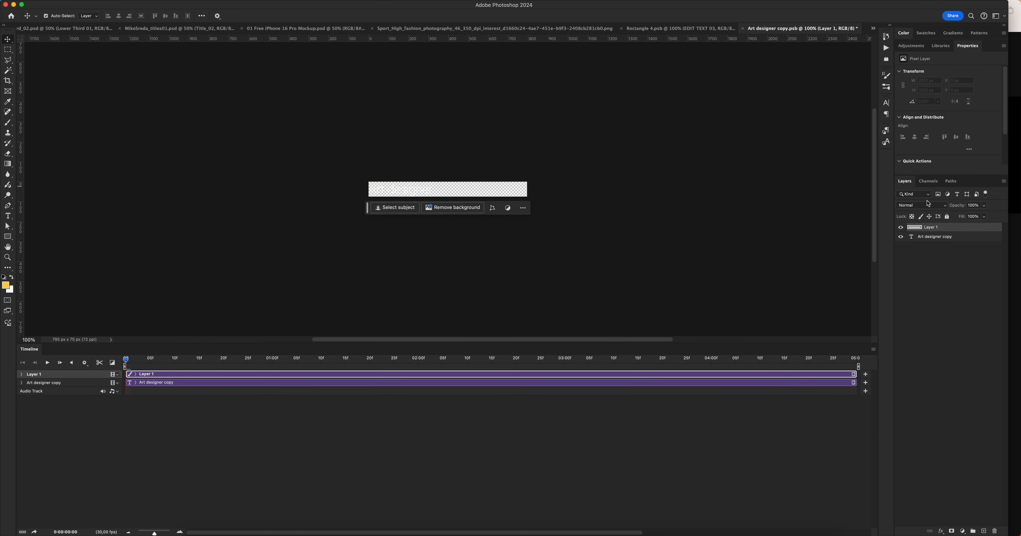
left_click_drag(944, 229, 945, 246)
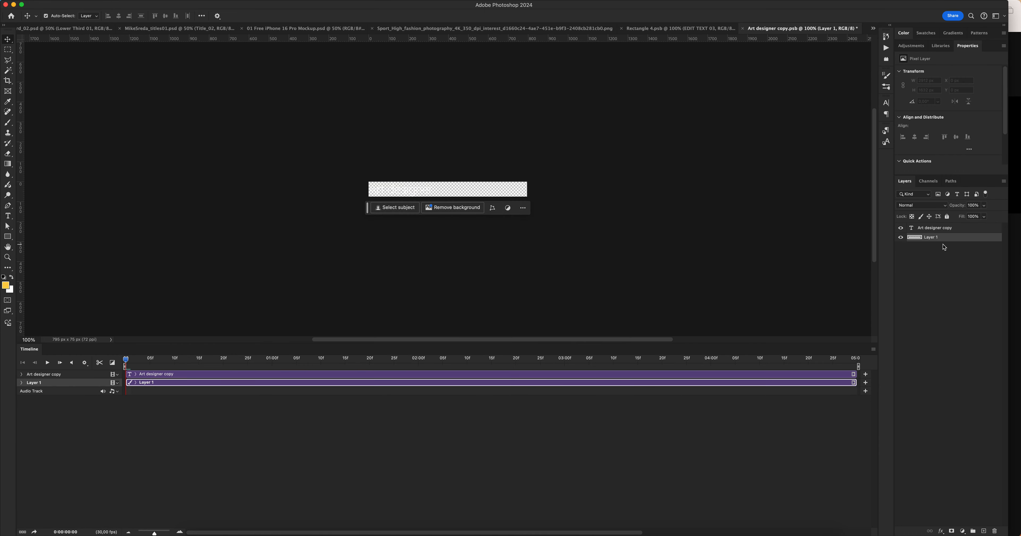
key("alt+BackSpace")
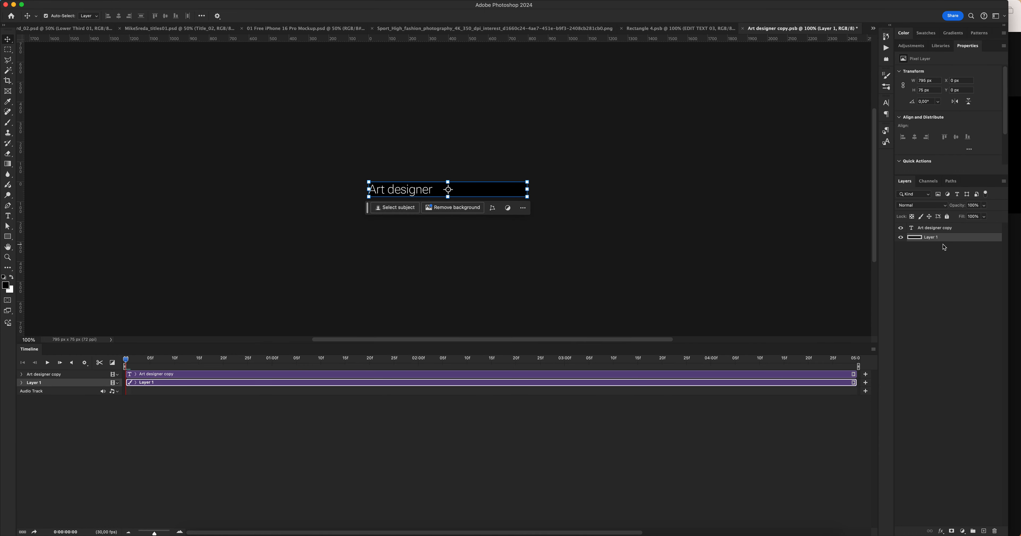
Change the job title text to "Creative Director", hide the black background layer, and save and close the contents
left_click(914, 229)
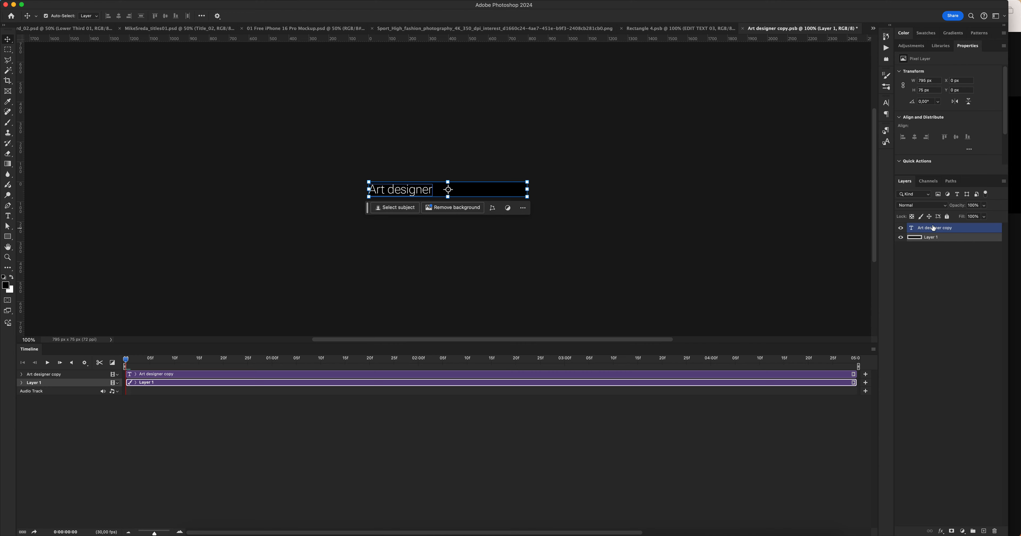
double_click(912, 230)
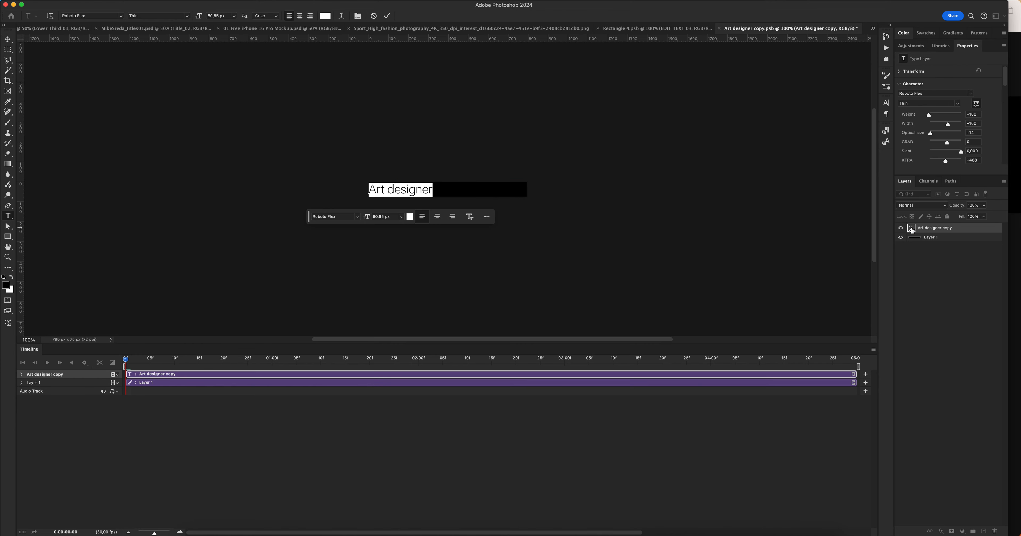
type("Cre")
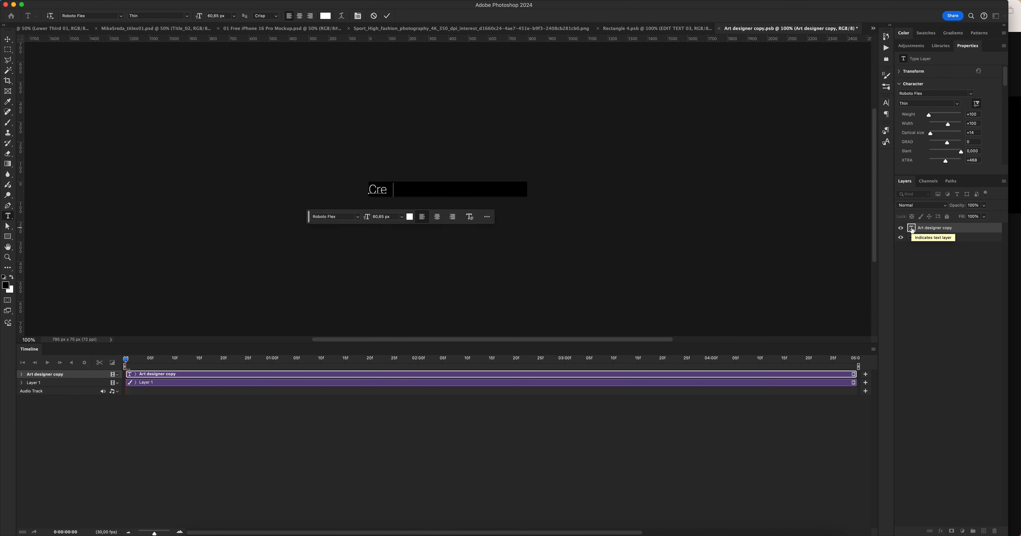
type("ative Directior")
key("super+Return")
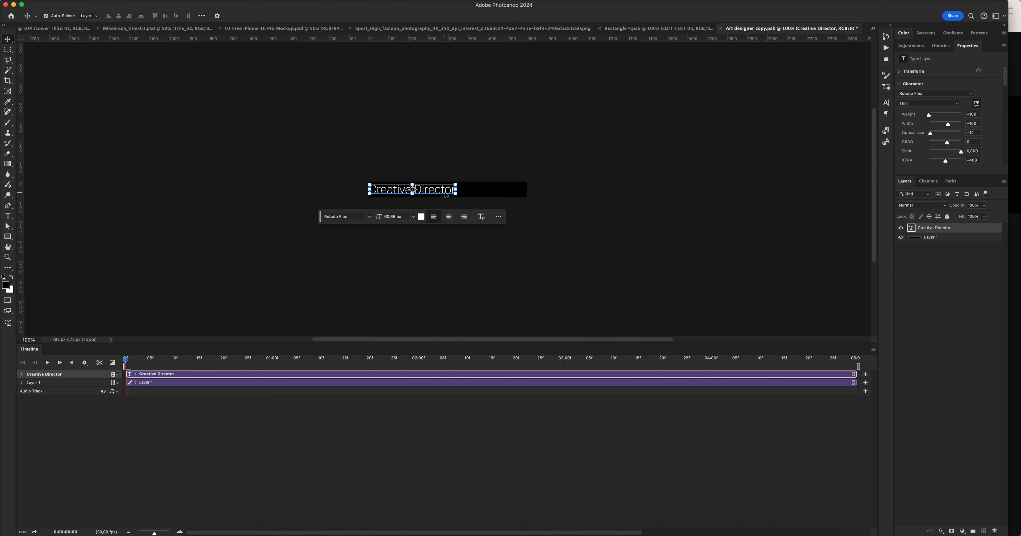
left_click(906, 238)
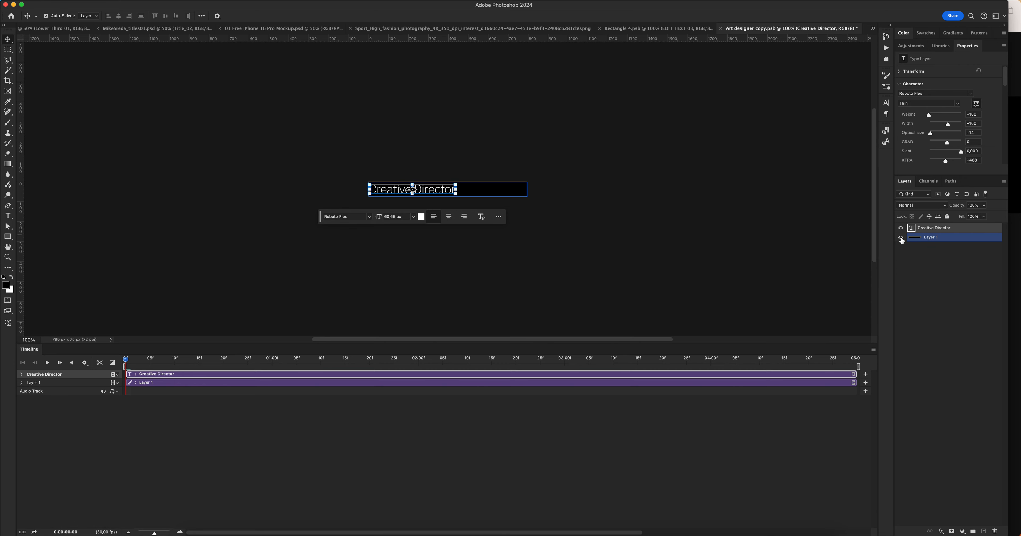
left_click(901, 237)
key("super+s")
key("super+w")
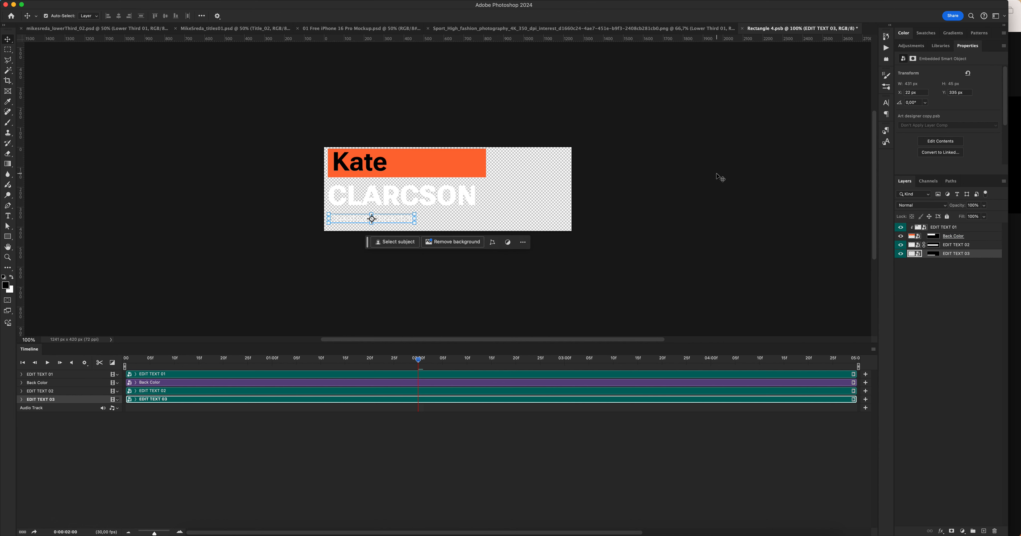
Check the editing notes on the browser page, return to Photoshop, and expand the keyframe tracks of EDIT TEXT 01, 02 and 03
left_click(1015, 164)
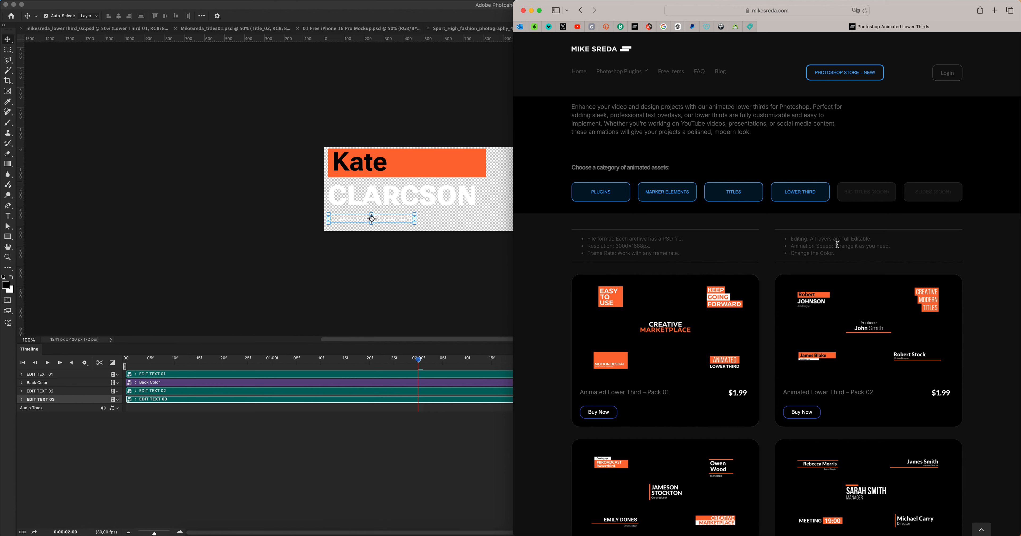
left_click(337, 273)
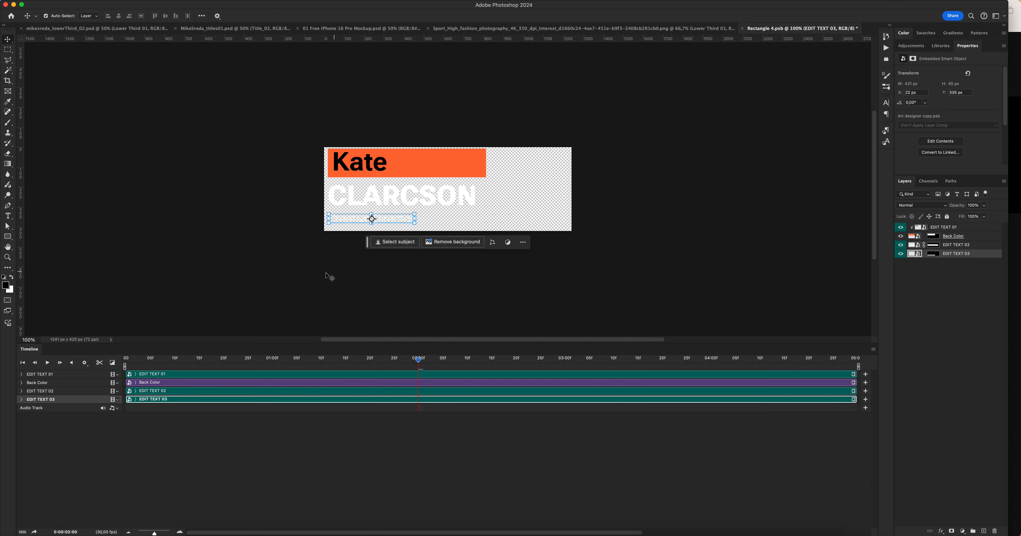
left_click(21, 374)
left_click(21, 415)
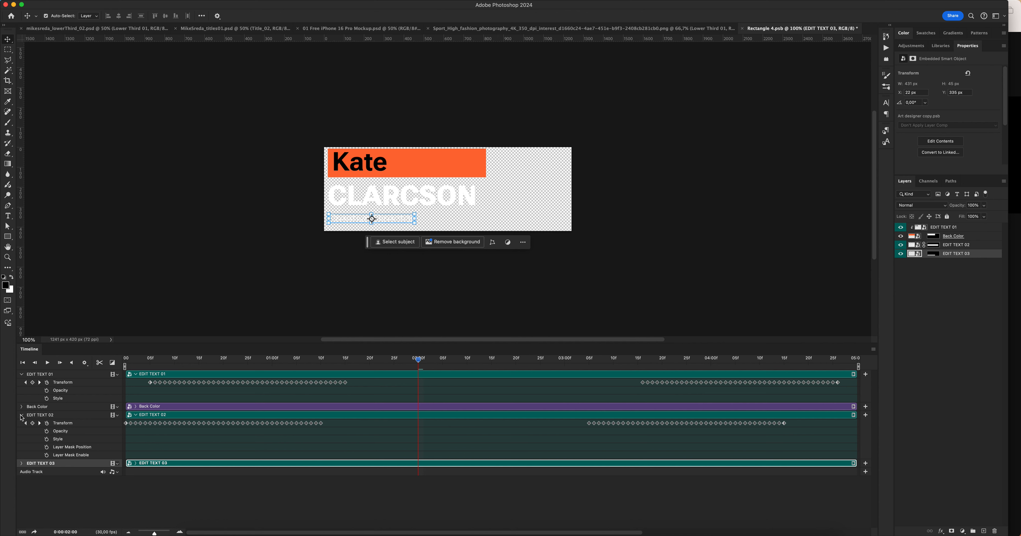
left_click(22, 463)
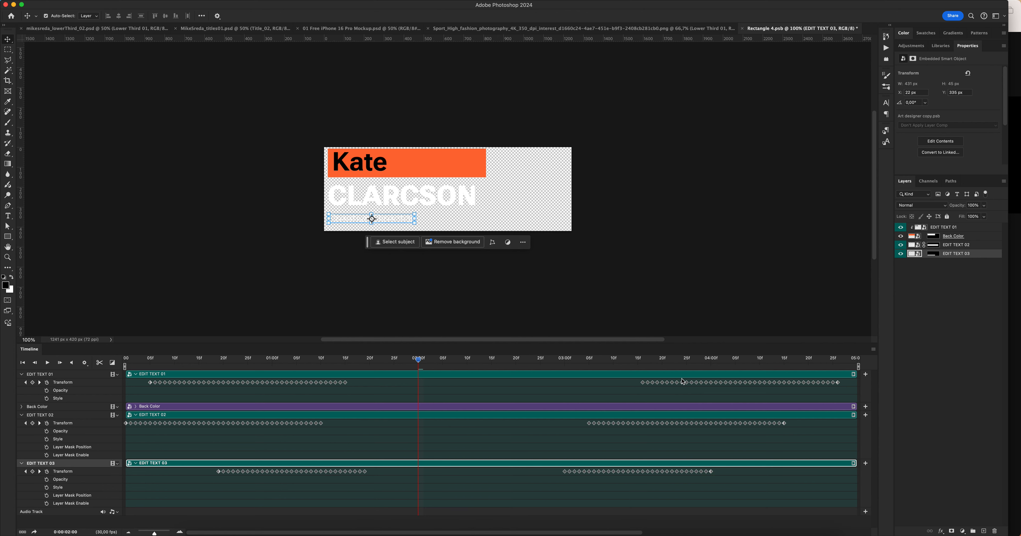
Move the opening Transform keyframes of EDIT TEXT 01 to start at about frame 12 and shorten their span to end at about 0:00:01:20
left_click_drag(350, 383, 214, 380)
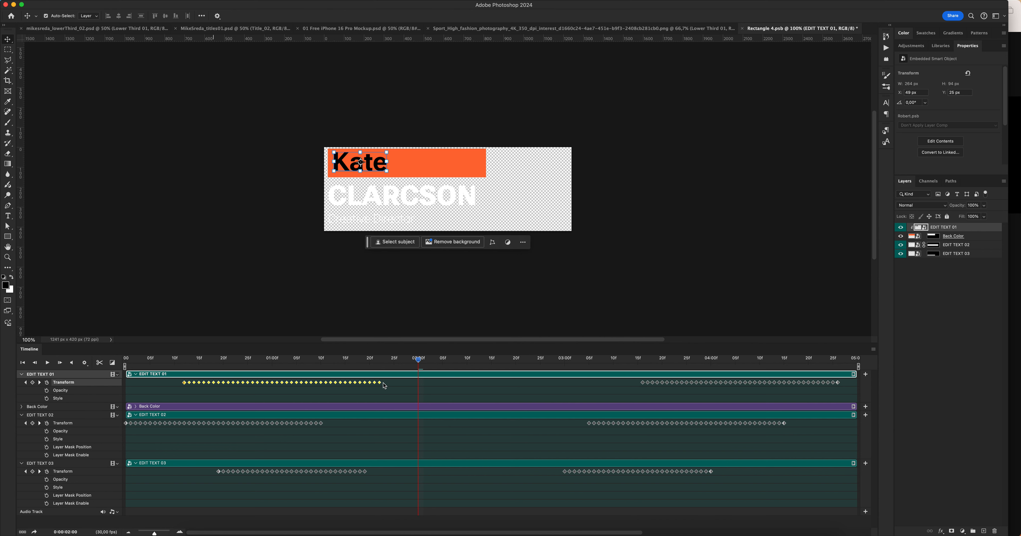
left_click_drag(397, 382, 170, 397)
mouse_move(380, 386)
left_mouse_down()
mouse_move(251, 383)
mouse_move(424, 384)
mouse_move(319, 383)
mouse_move(416, 384)
mouse_move(336, 385)
mouse_move(370, 384)
left_mouse_up()
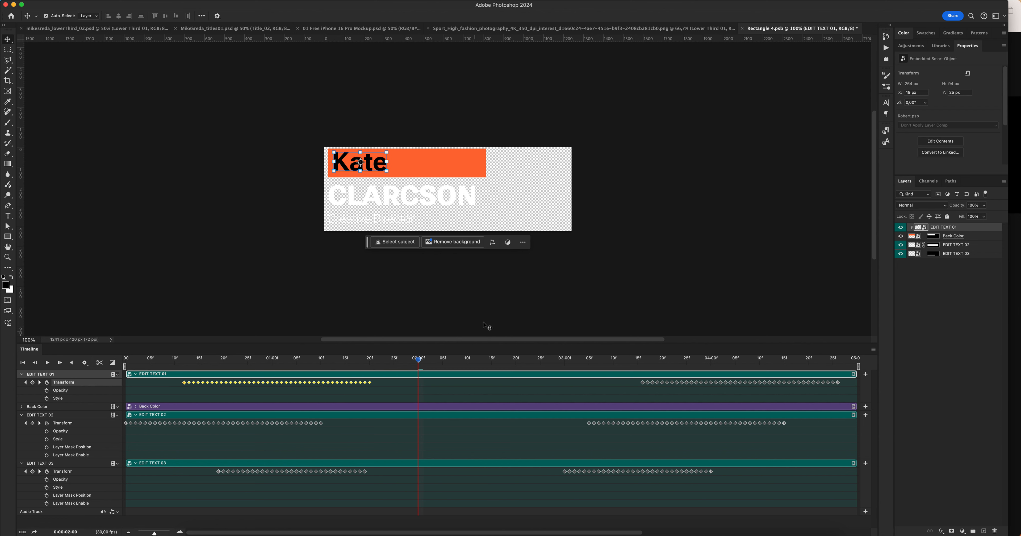
Open the Back Color contents, sample orange from the woman's shirt in the portrait document, and make a brighter version the foreground color
left_click(441, 168)
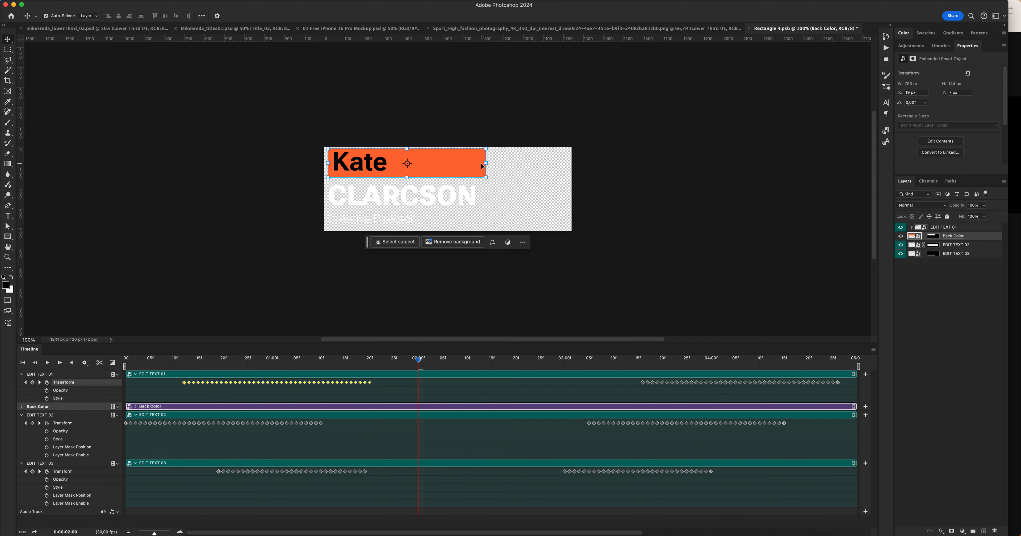
double_click(914, 236)
left_click(456, 31)
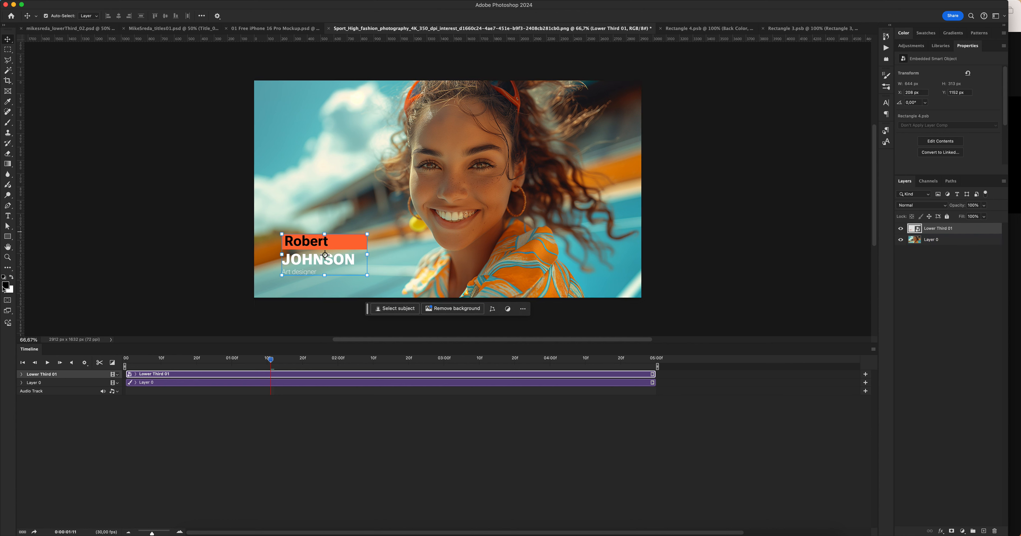
left_click(6, 285)
left_click(520, 267)
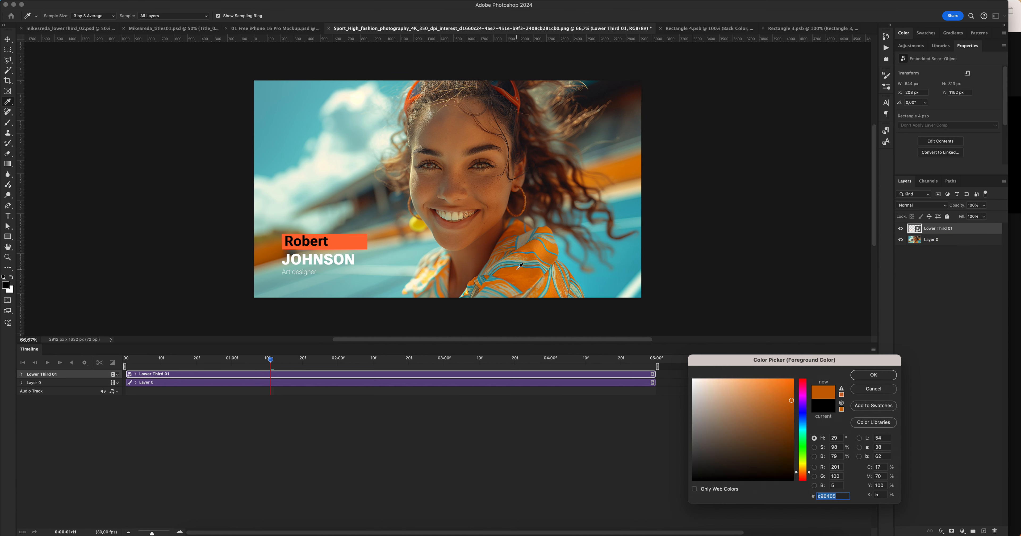
left_click(793, 380)
key("Return")
In Rectangle 3.psb, set the rectangle's fill color to fc7b01 and close the document
left_click(799, 28)
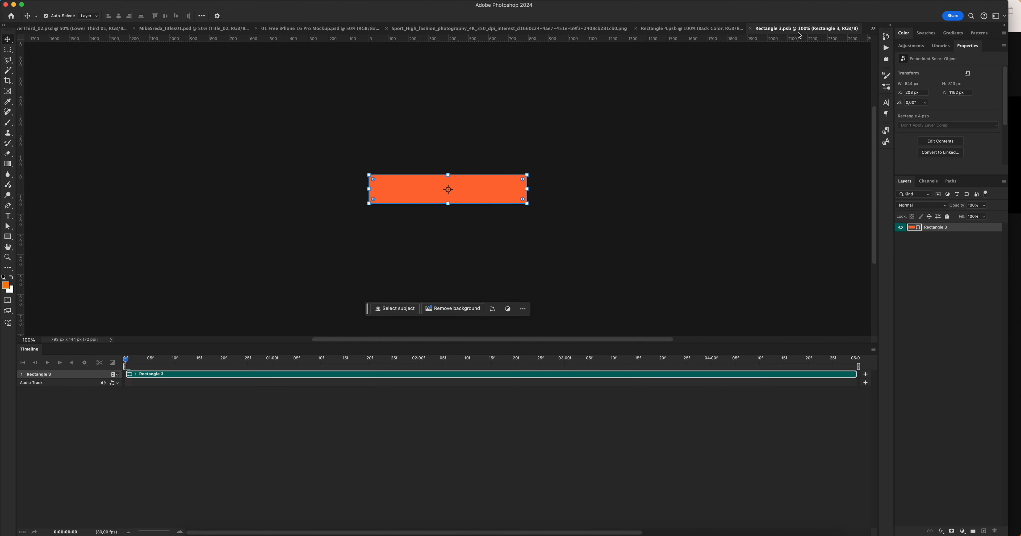
double_click(914, 231)
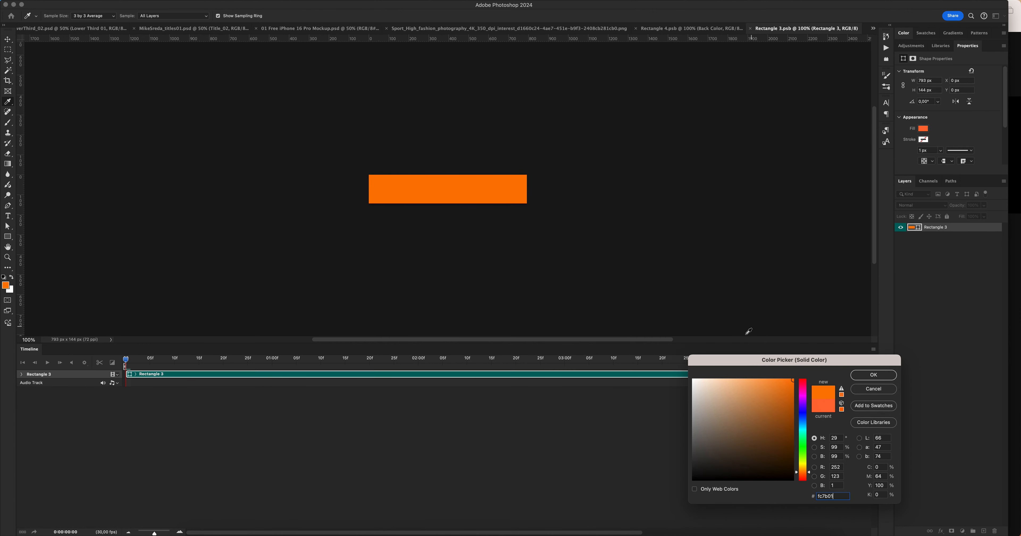
left_click(860, 375)
key("v")
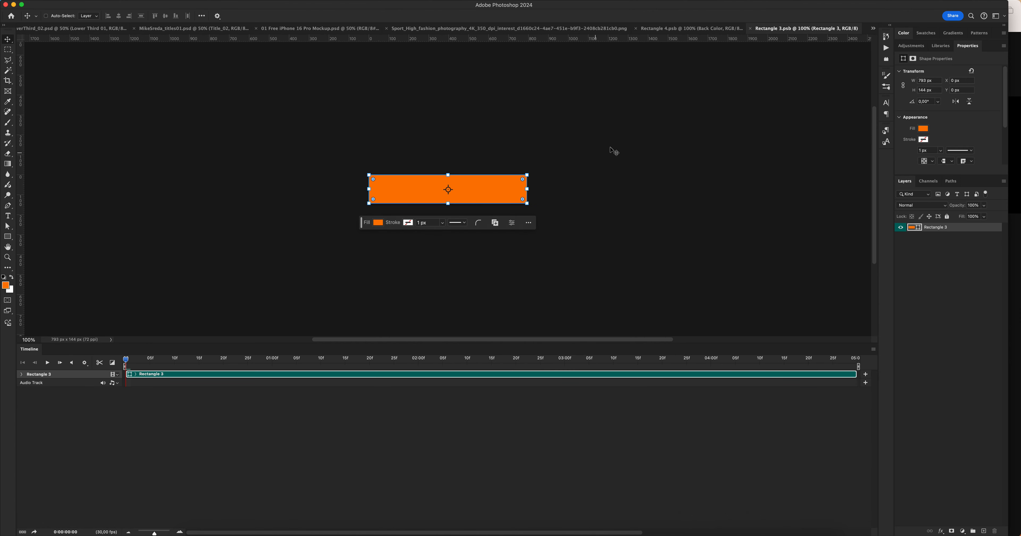
key("super+w")
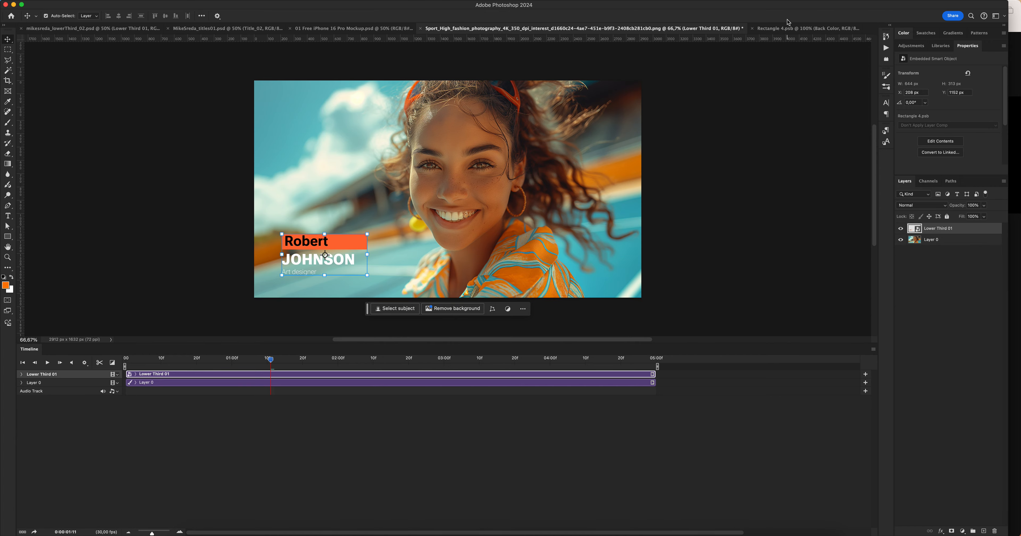
Save and close Rectangle 4.psb to update the lower third in the portrait document
left_click(786, 30)
key("super+s")
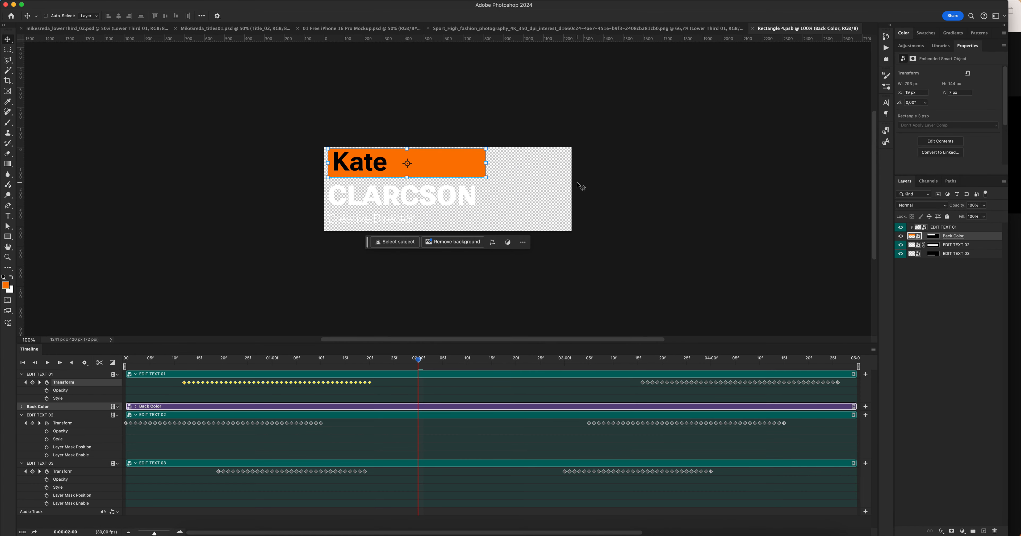
key("super+w")
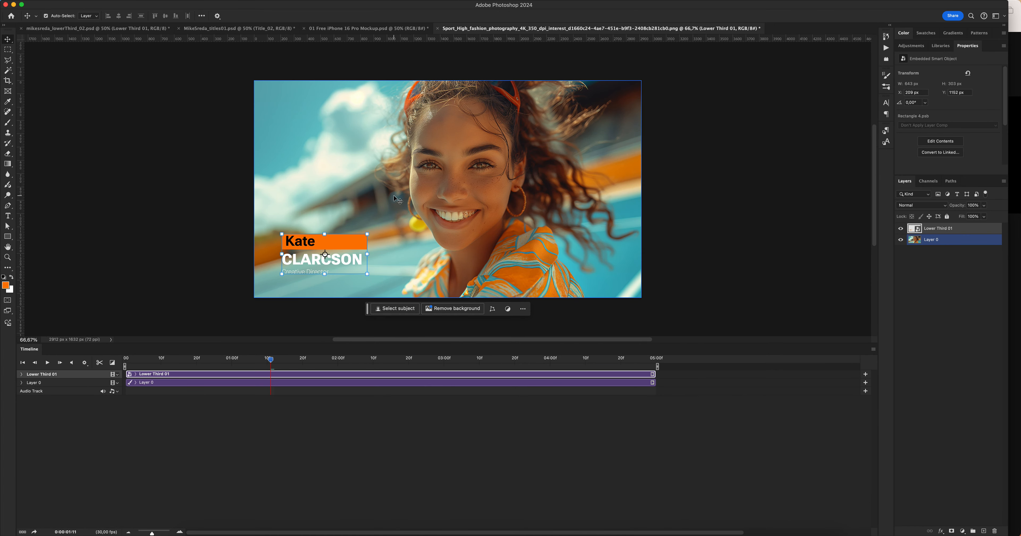
Play back the updated lower third animation over the portrait photo and stop it
left_click(169, 374)
left_click(55, 364)
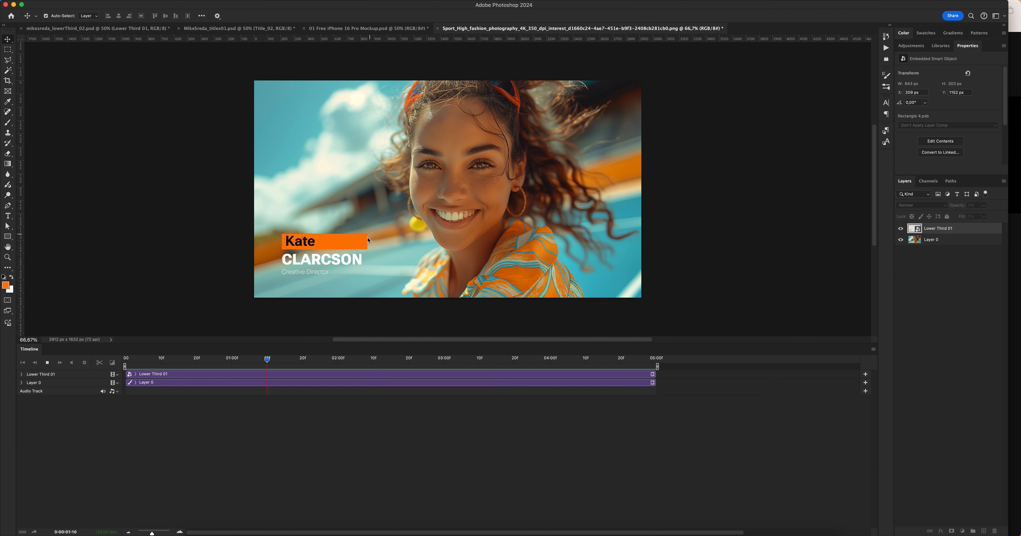
left_click(446, 266)
left_click(440, 75)
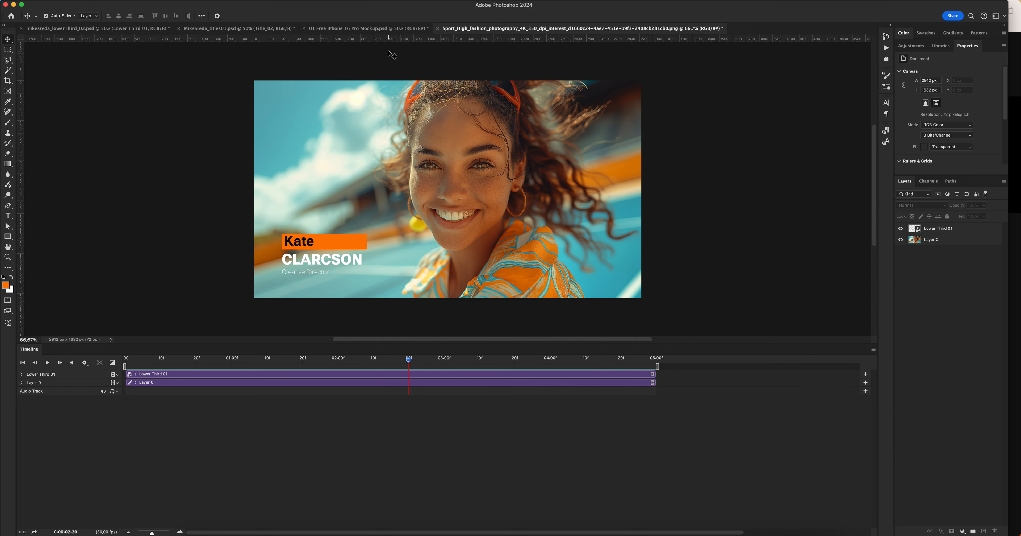
Create a video timeline in the iPhone 16 Pro mockup document and select the Replace your design layer
left_click(365, 29)
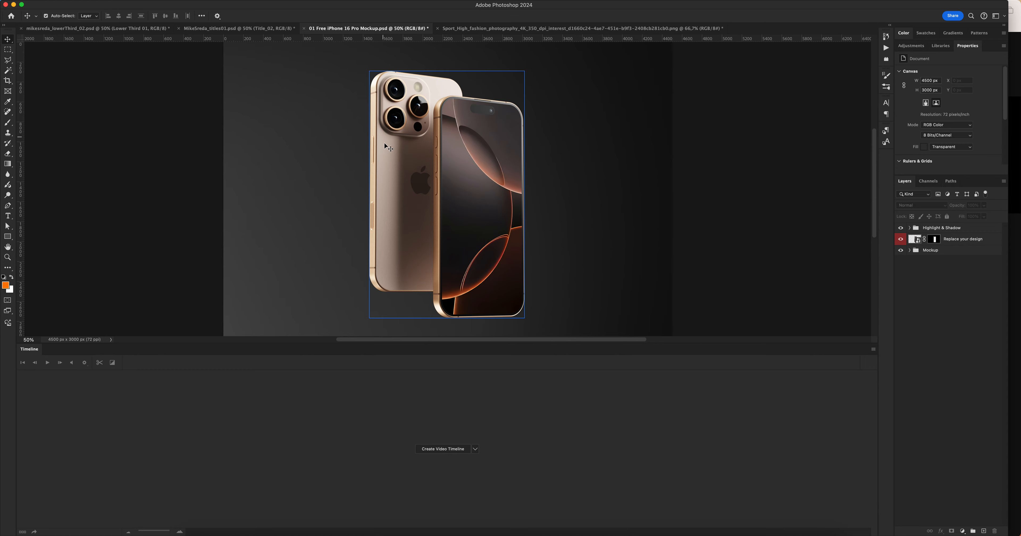
left_click(452, 450)
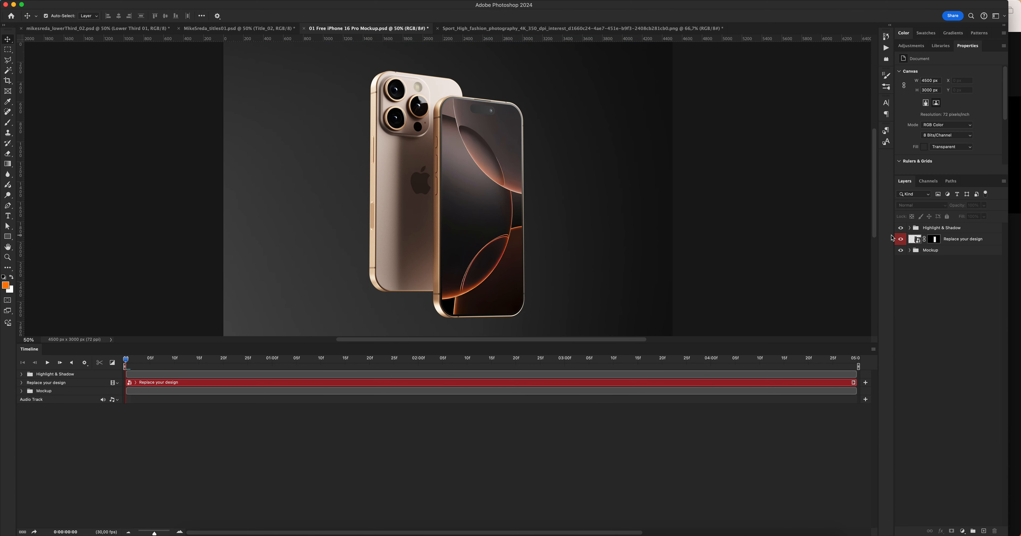
left_click(917, 239)
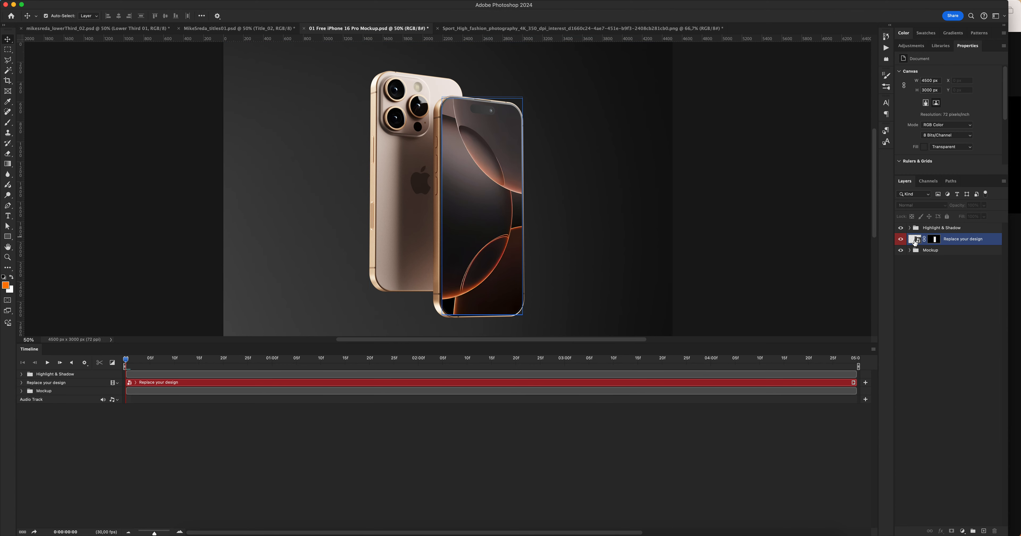
Open the Replace your design contents, create a video timeline there and make the Image layer visible
double_click(918, 239)
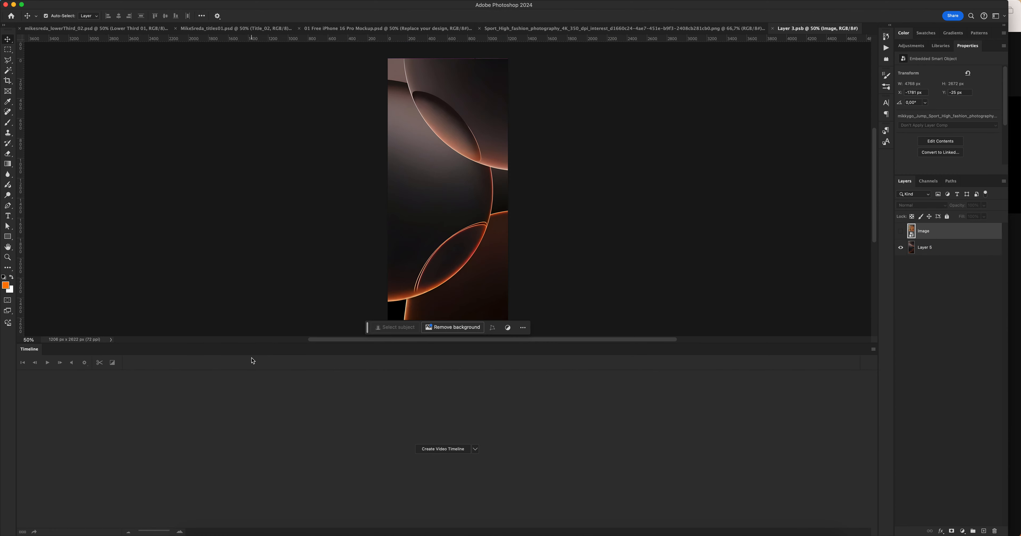
left_click(454, 449)
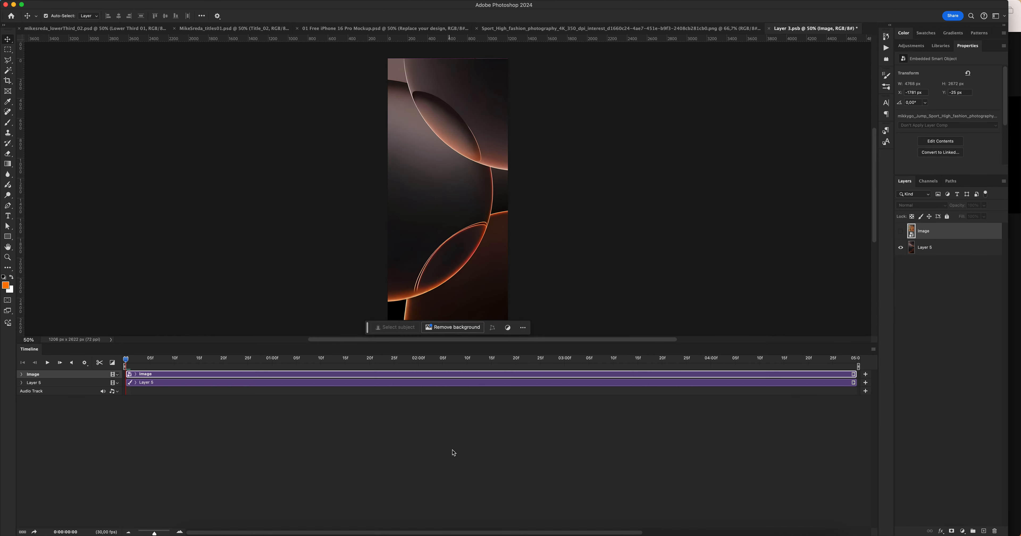
left_click(901, 230)
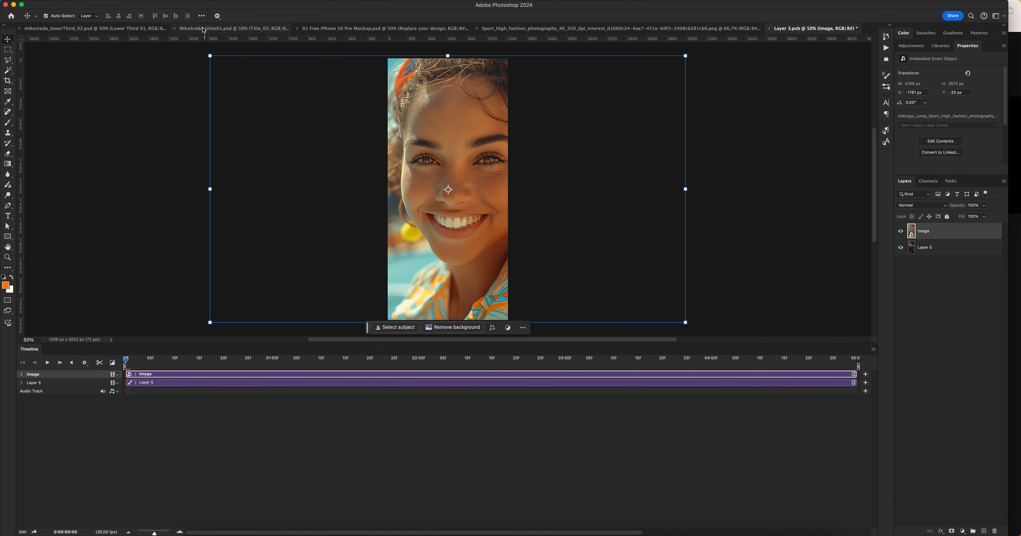
Copy Lower Third 04 from the mikesreda_lowerThird_02.psd template into the Layer 3.psb document
left_click(116, 30)
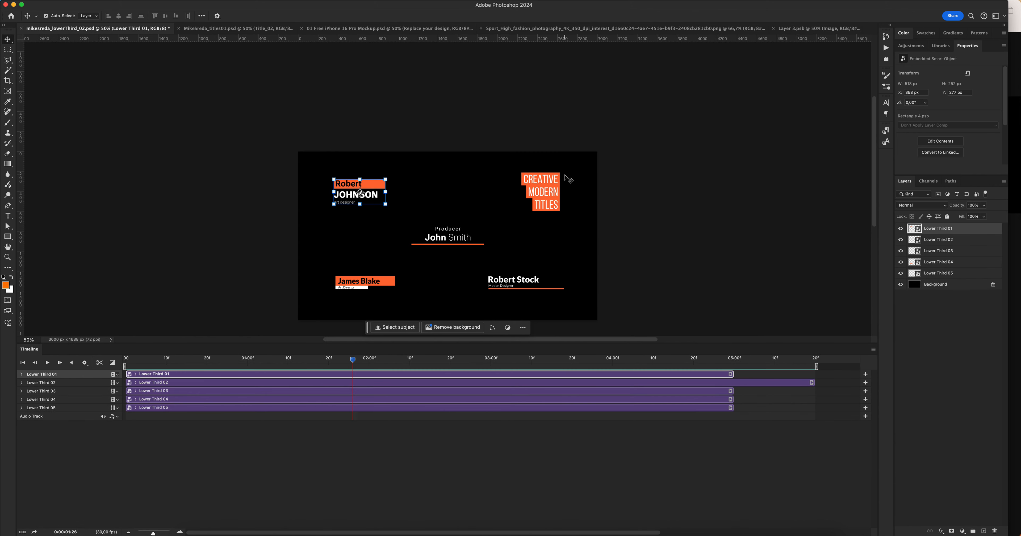
left_click(370, 284)
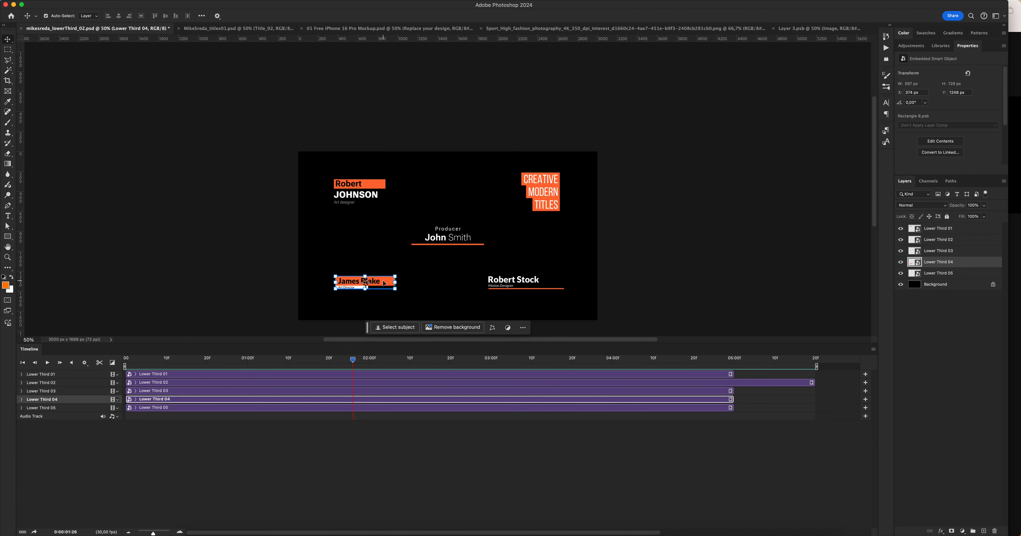
left_click_drag(386, 284, 590, 35)
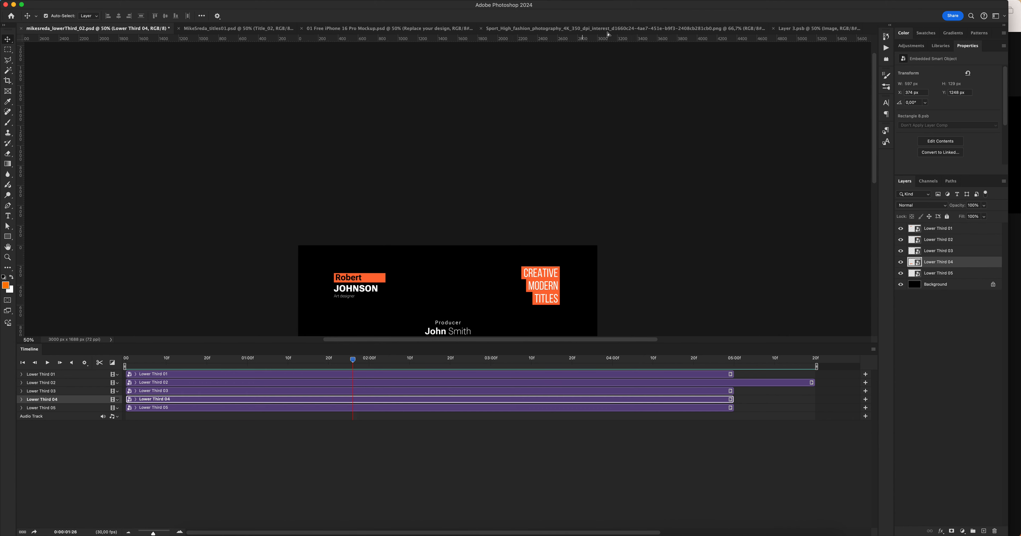
left_click_drag(787, 28, 790, 28)
left_click_drag(418, 250, 444, 257)
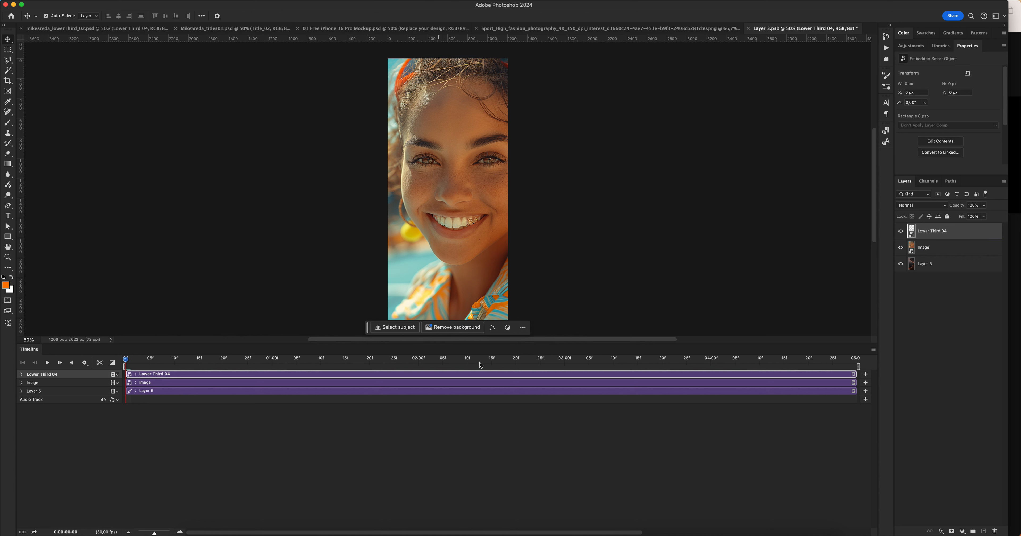
At about 0:00:02:10, enlarge Lower Third 04 to about 1141 px wide and fit it across the lower part of the portrait
left_click(468, 358)
key("ctrl+t")
left_click_drag(443, 256, 484, 284)
key("Return")
Open the Lower Third 04 contents and move the playhead to about 0:00:02:05 to show its titles
double_click(912, 232)
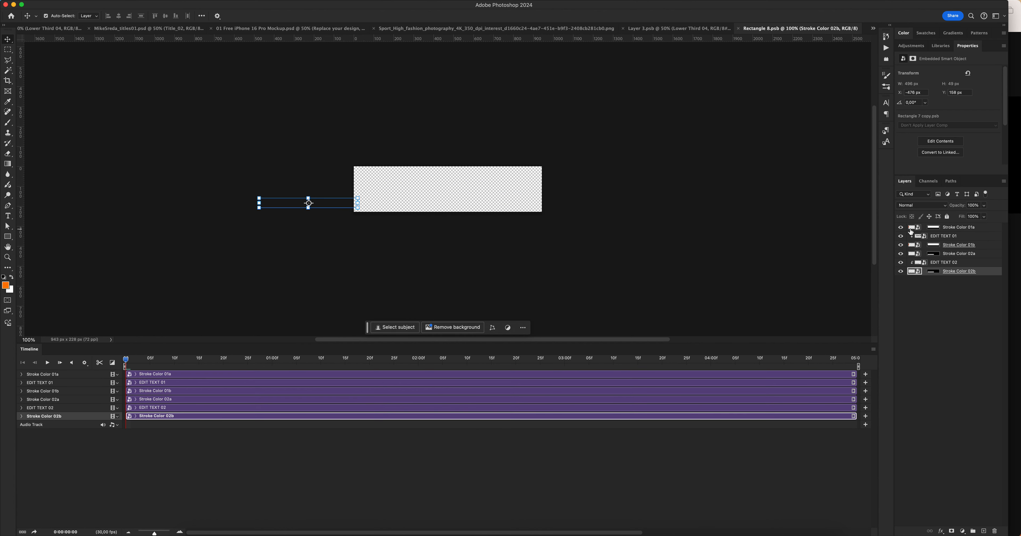
left_click(445, 363)
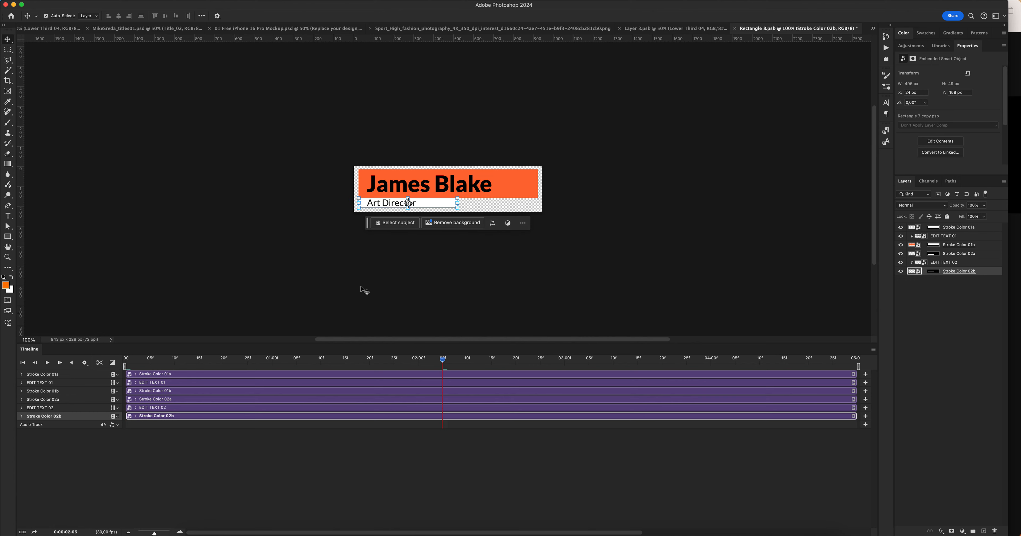
left_click(462, 187)
left_click(462, 186)
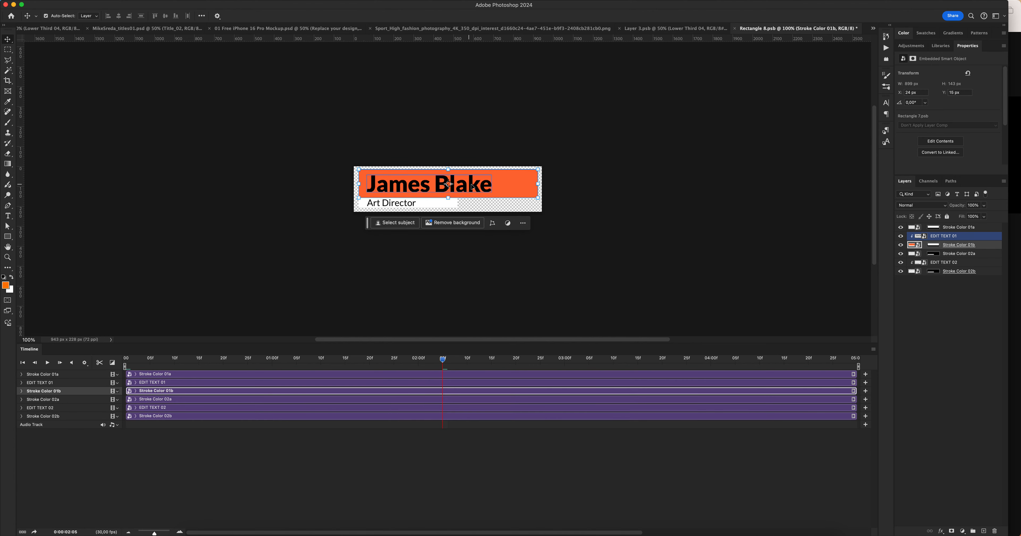
Replace the name in the EDIT TEXT 01 contents with the woman's full name, then save and close that document
double_click(920, 236)
double_click(481, 191)
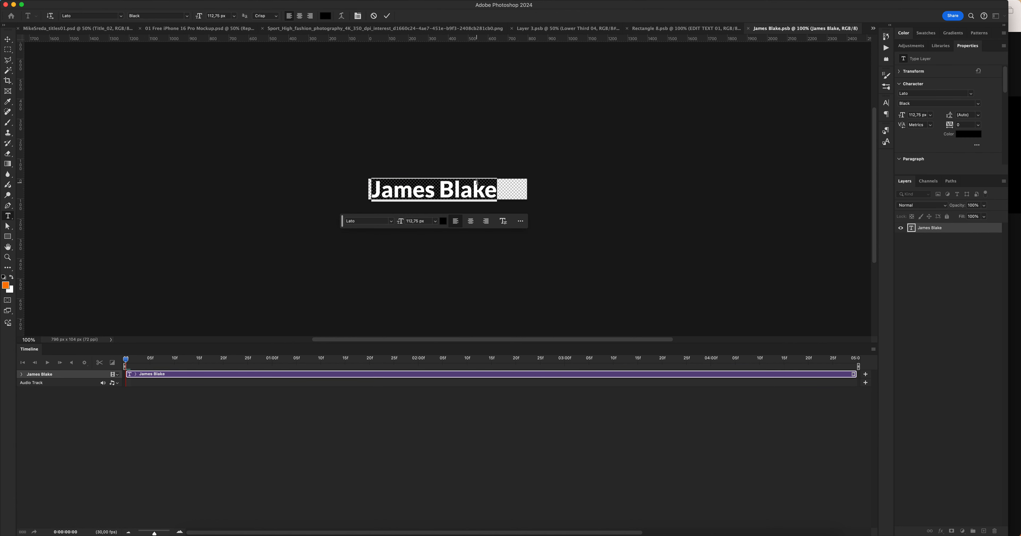
type("Kaet")
key("BackSpace")
key("BackSpace")
type("t")
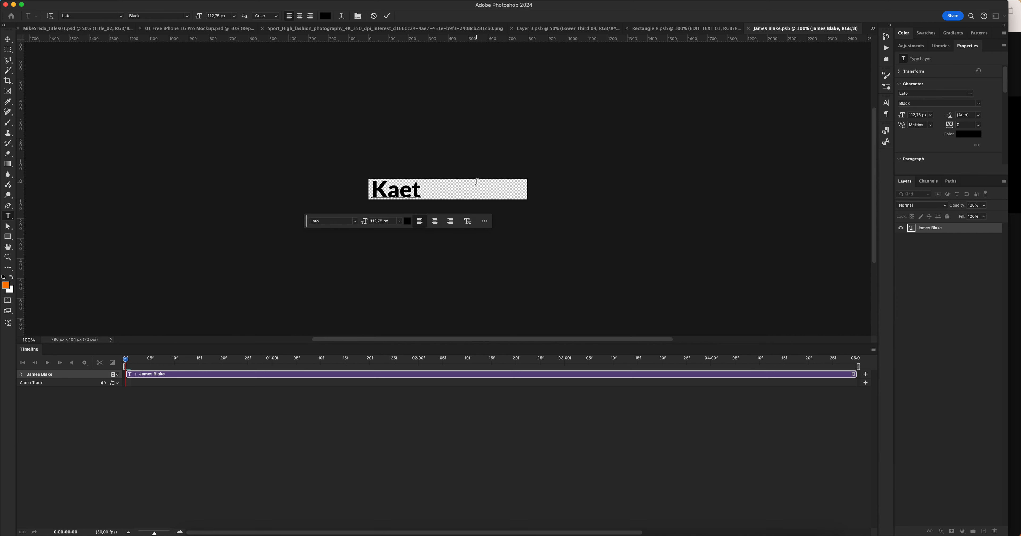
type("e Smith")
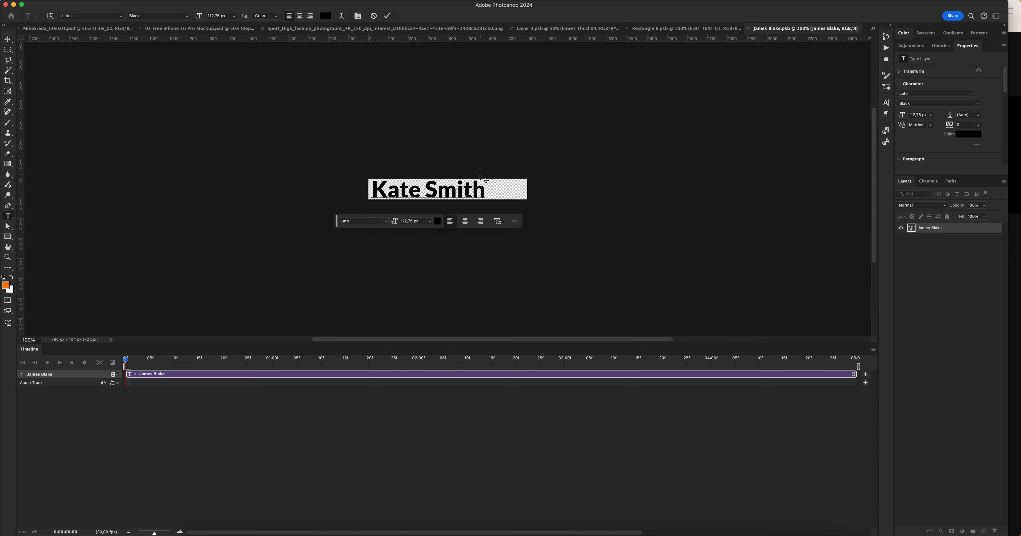
key("super+s")
key("super+w")
Change the job title in the EDIT TEXT 02 contents to Senior Designer, then save and close that document
key("v")
left_click(401, 205)
double_click(919, 262)
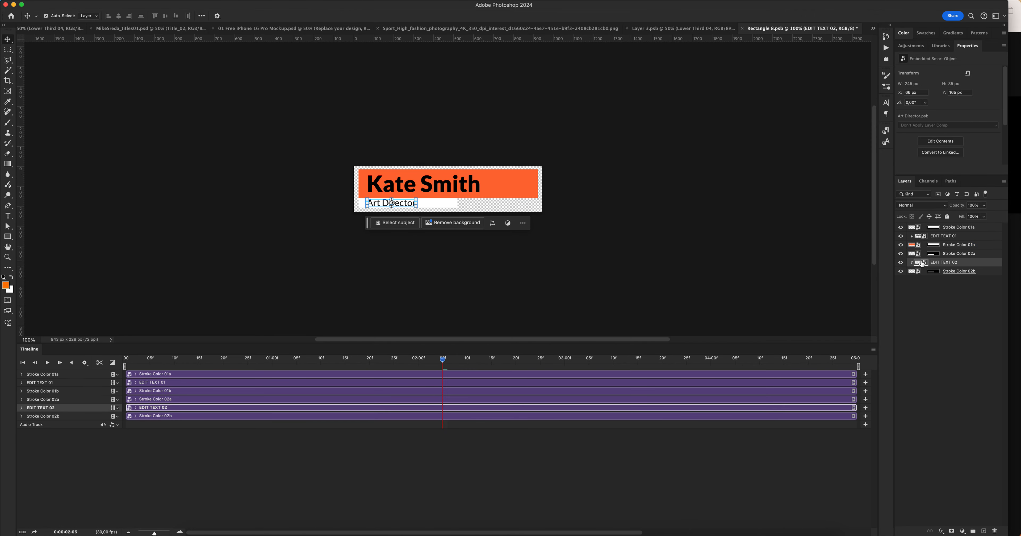
double_click(432, 189)
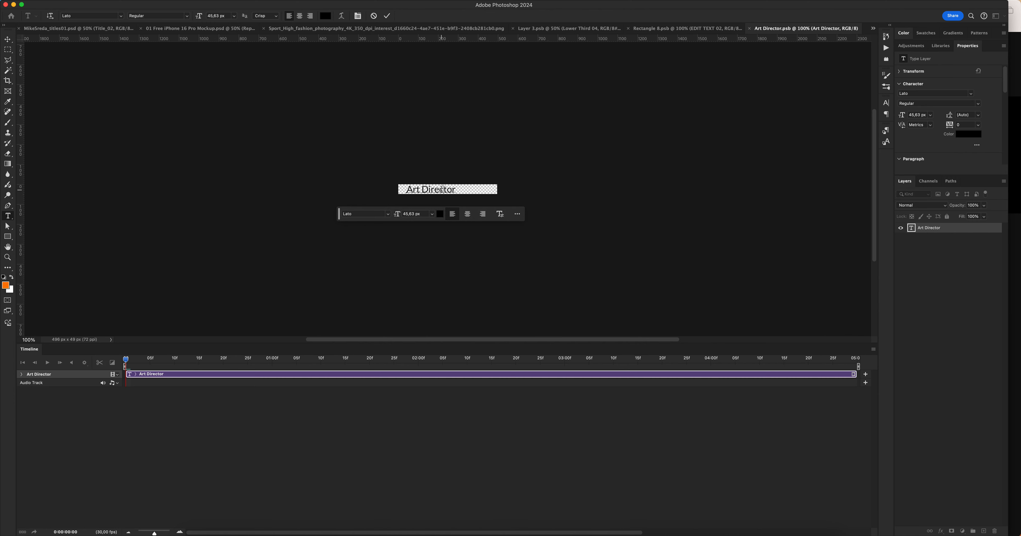
left_click(407, 189)
key("super+a")
triple_click(442, 189)
type("Sren")
key("BackSpace")
key("BackSpace")
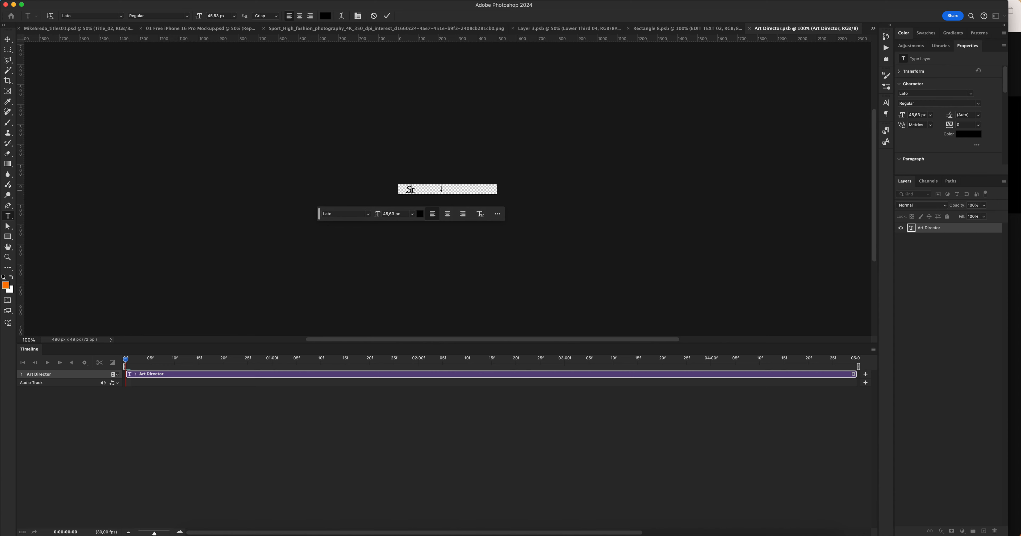
type("enior")
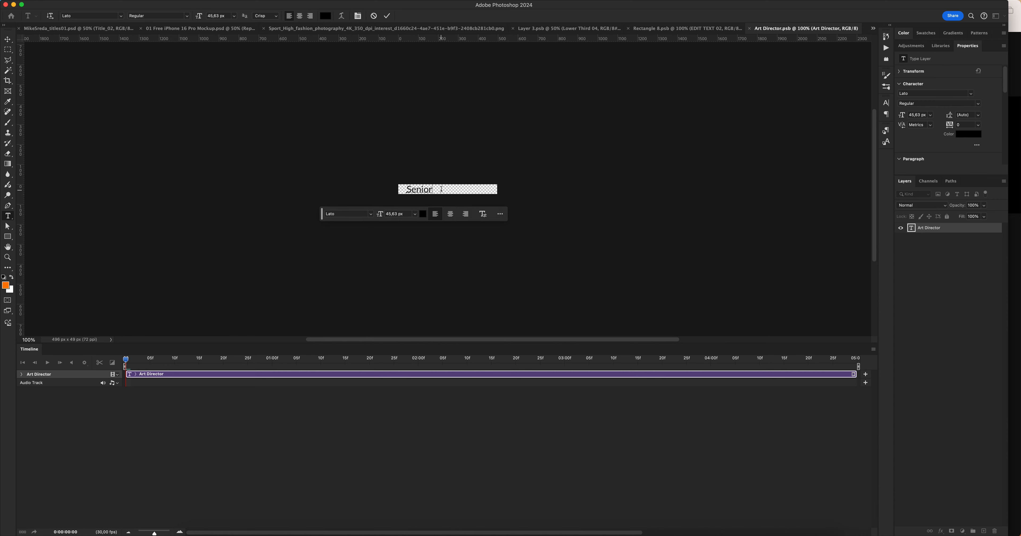
type(" Design")
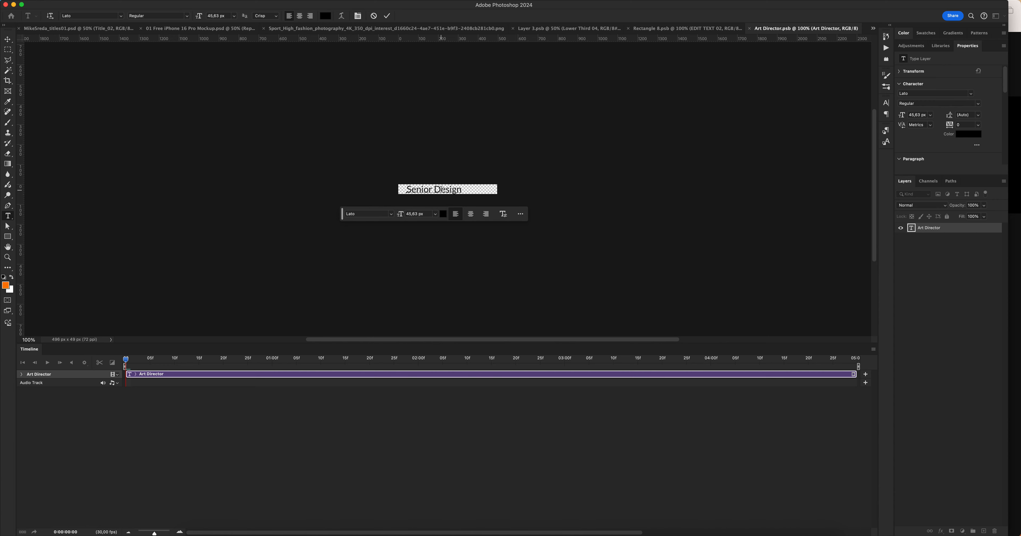
key("super+Return")
key("super+s")
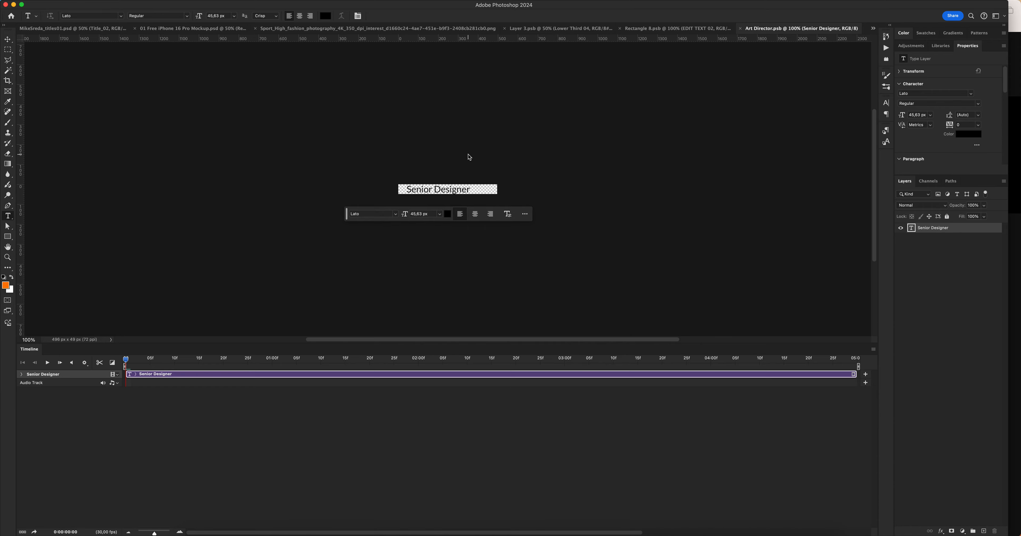
key("super+w")
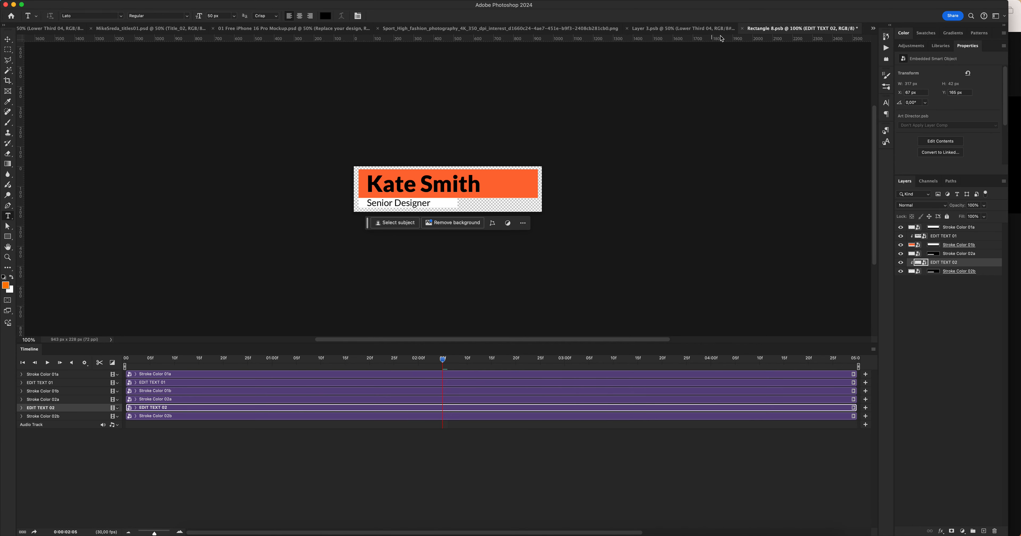
Save and close Rectangle 8.psb to update Lower Third 04 in the phone screen design
key("super+s")
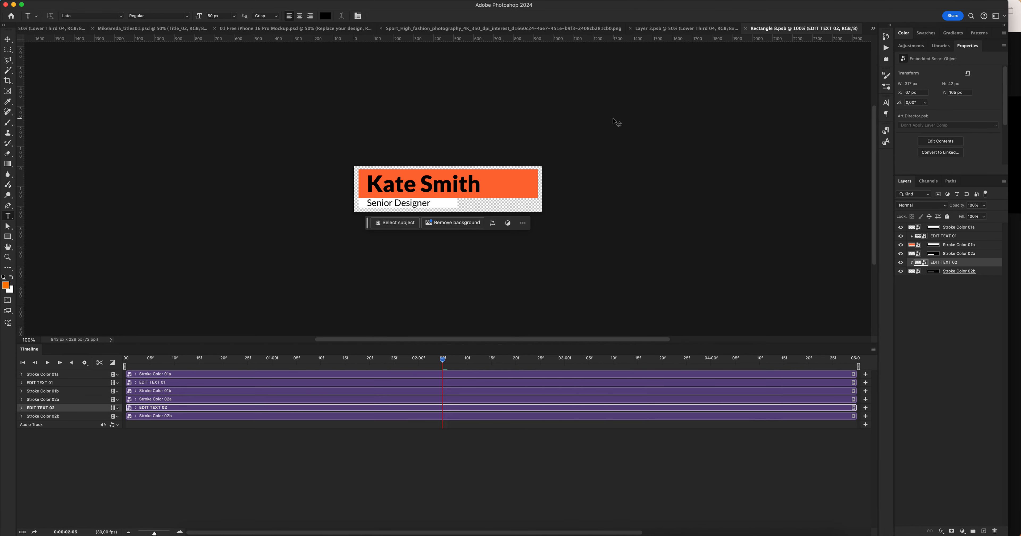
key("super+w")
key("v")
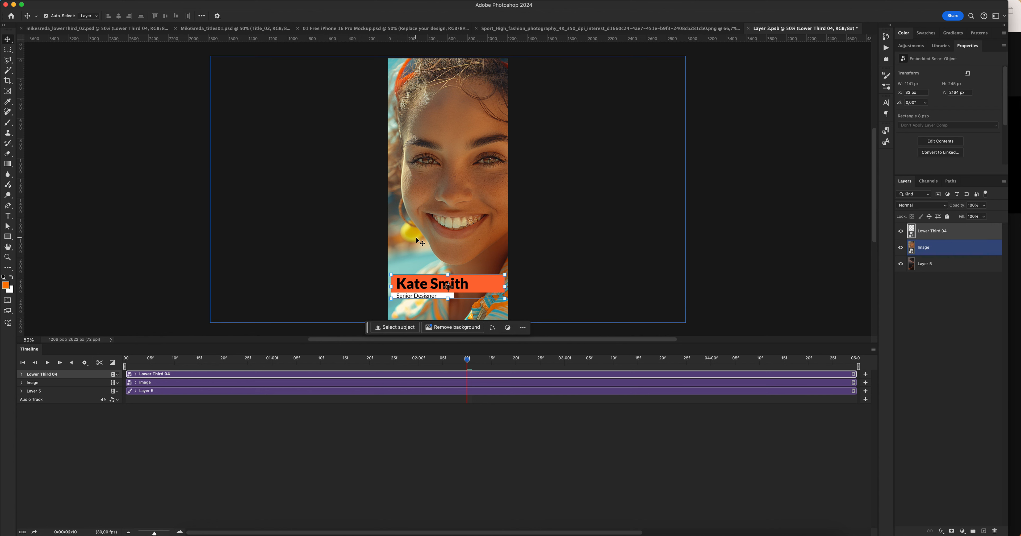
Play back the Lower Third 04 animation over the phone screen portrait and stop it
key("super+minus")
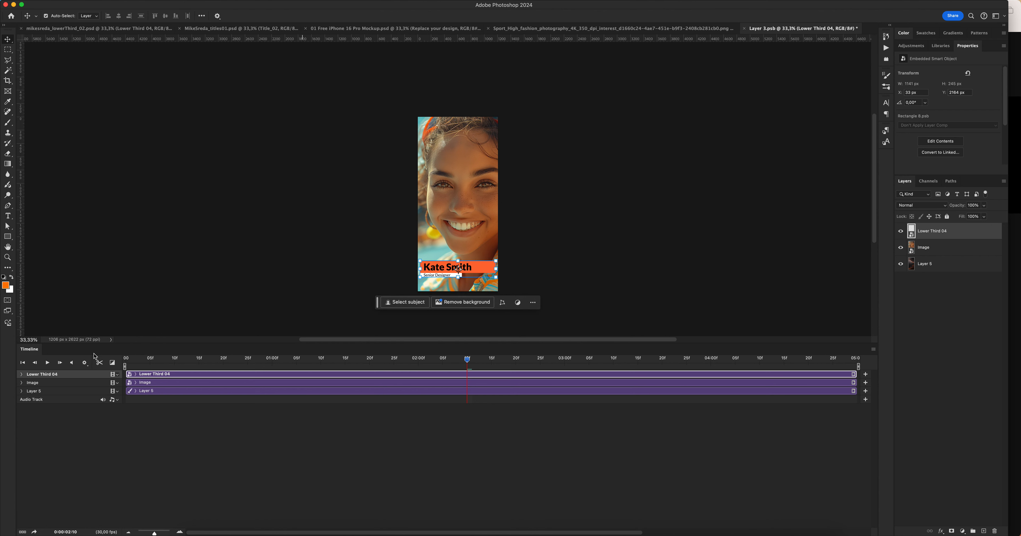
left_click(46, 363)
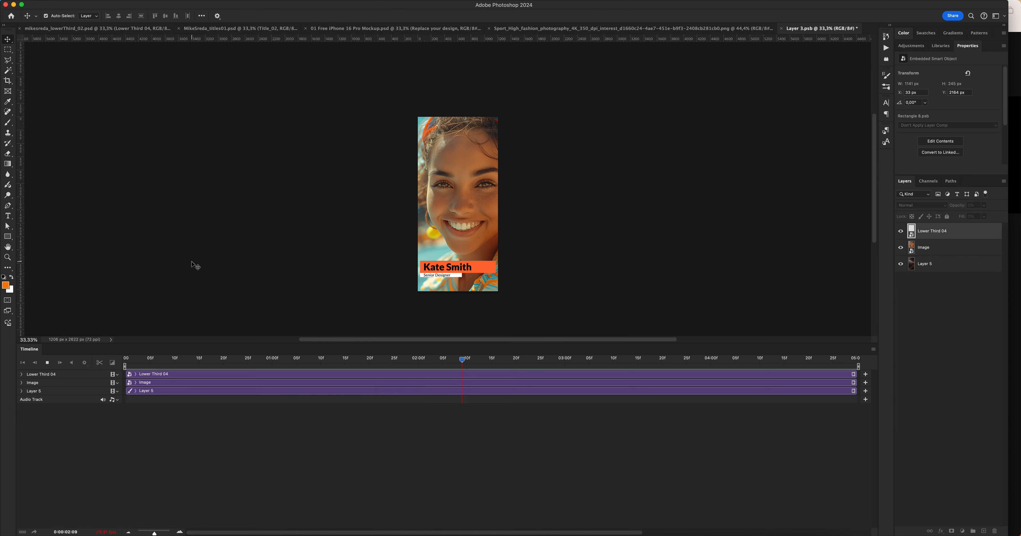
left_click(598, 200)
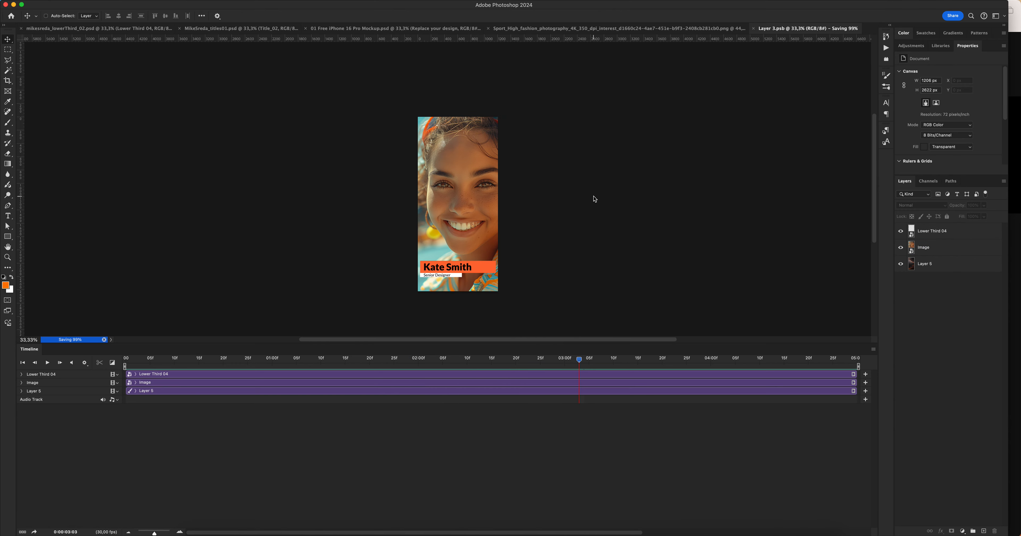
Save and close Layer 3.psb and return to the iPhone 16 Pro mockup document with the Zoom tool active
key("super+w")
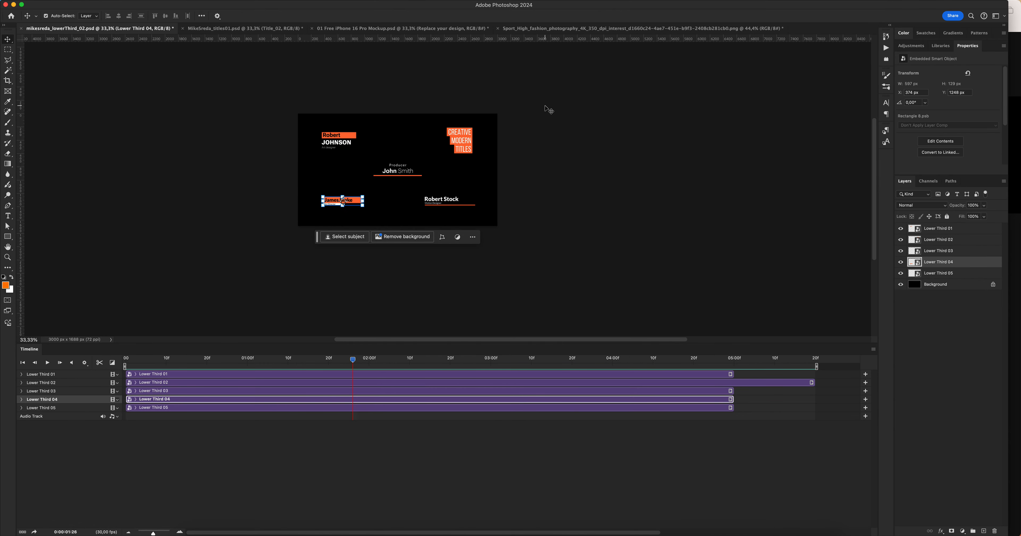
left_click(576, 32)
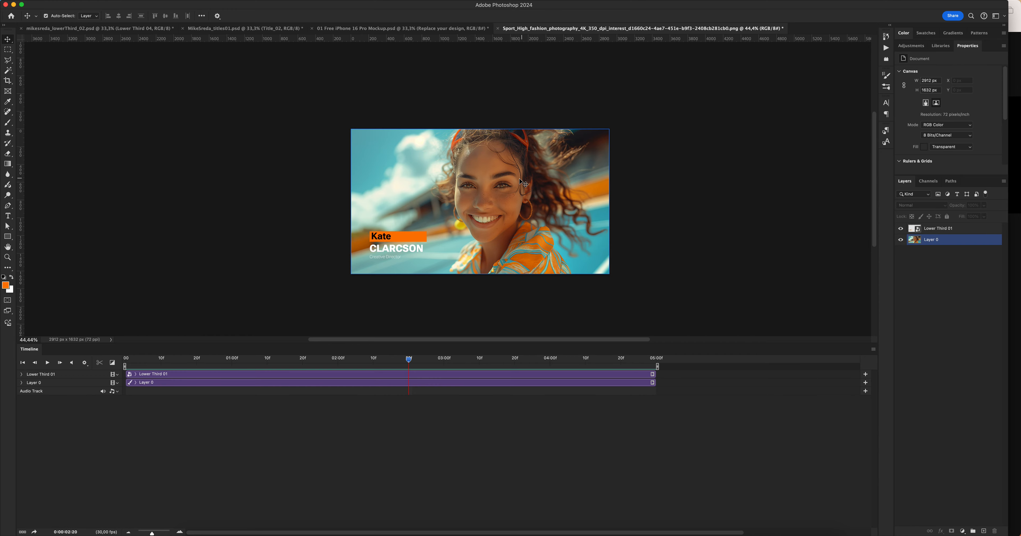
left_click(396, 28)
key("z")
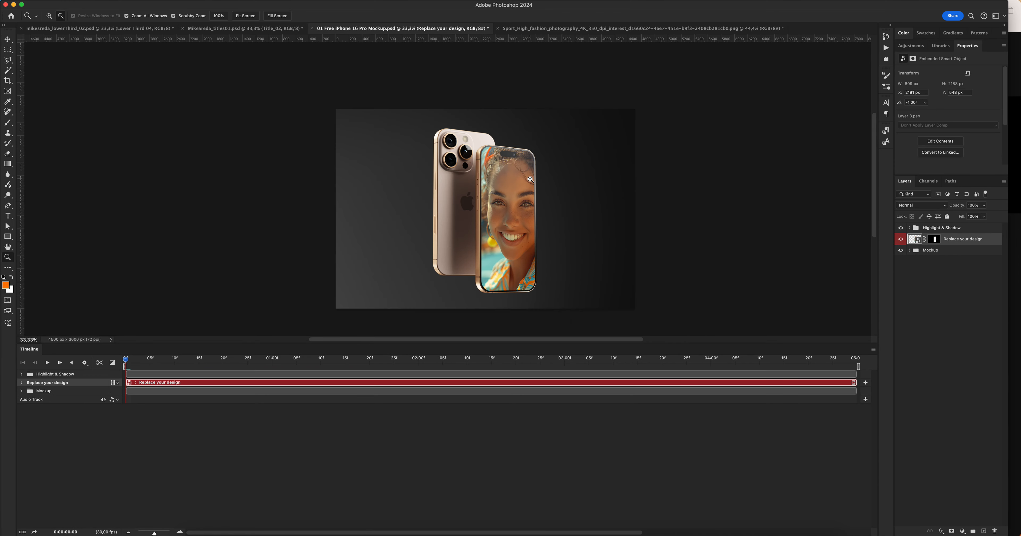
Play back the lower third animation on the iPhone mockup's screen and stop it
left_click(531, 180, "alt")
scroll(531, 181, "right", 2)
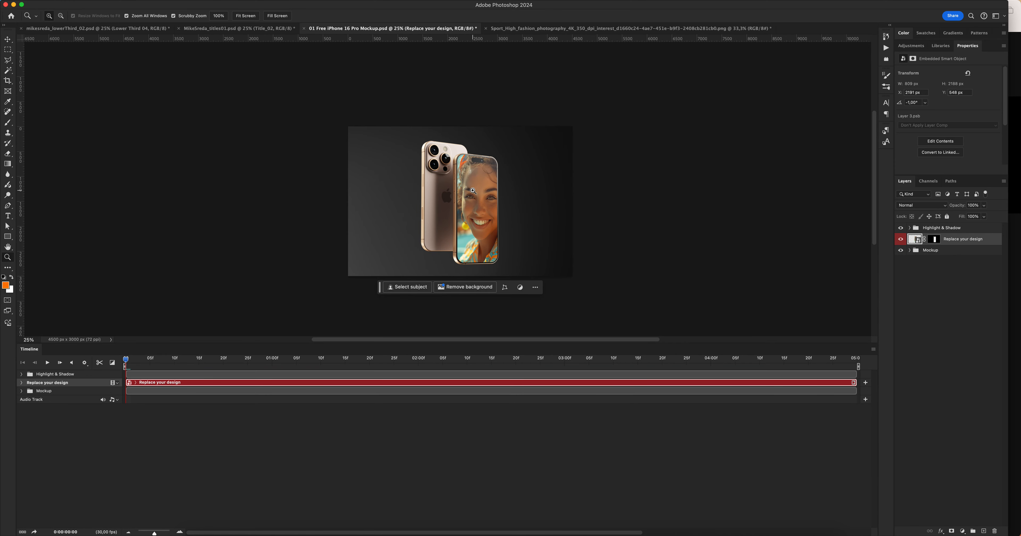
key("v")
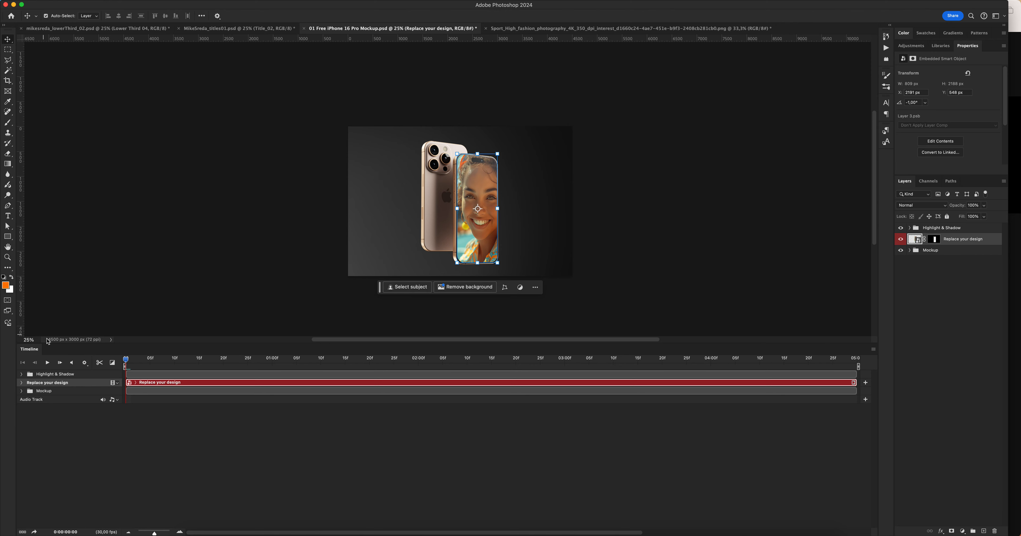
left_click(51, 362)
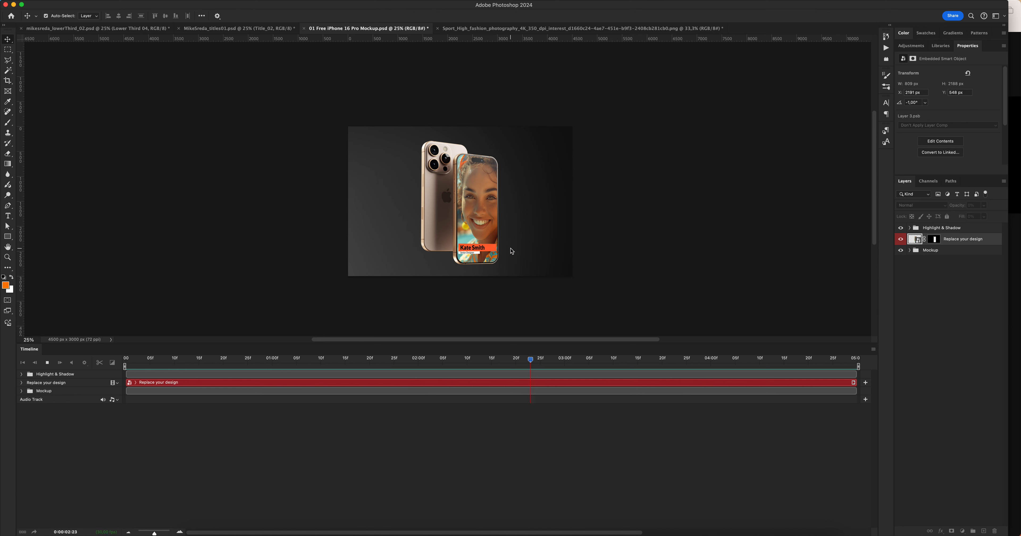
left_click(550, 251)
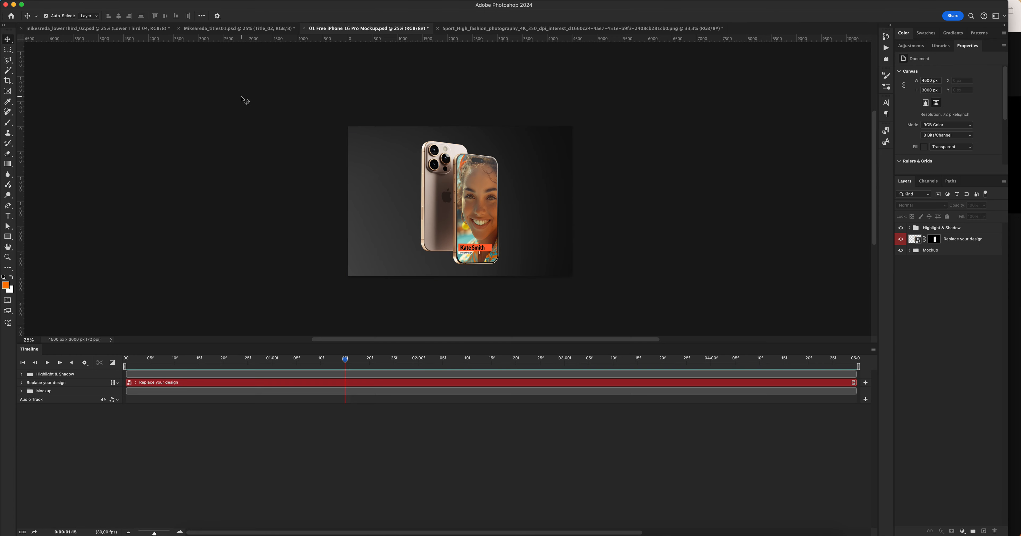
Review the titles and lower third template documents, and browse the animated lower third packs on mikesreda.com in the browser
left_click(226, 30)
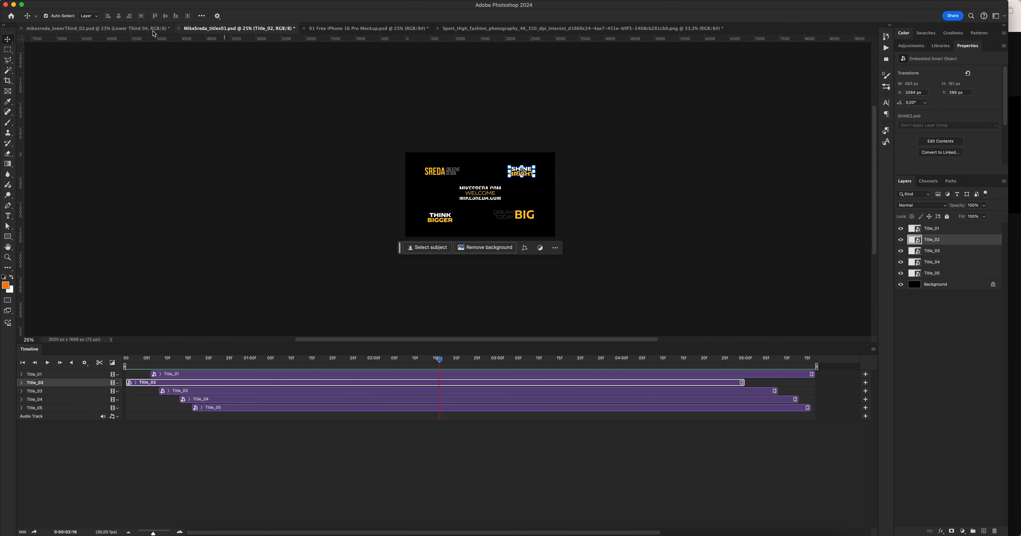
left_click(146, 30)
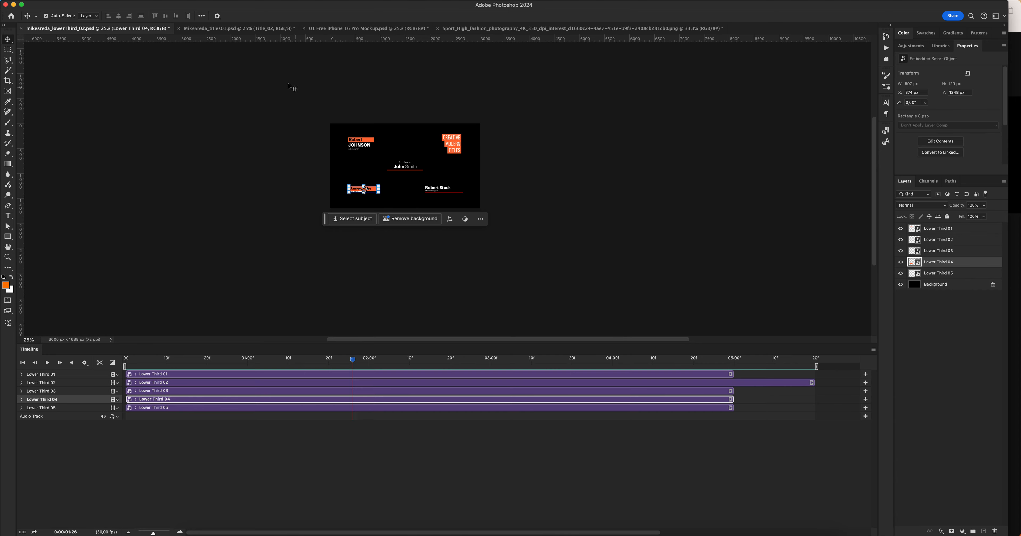
left_click(1016, 312)
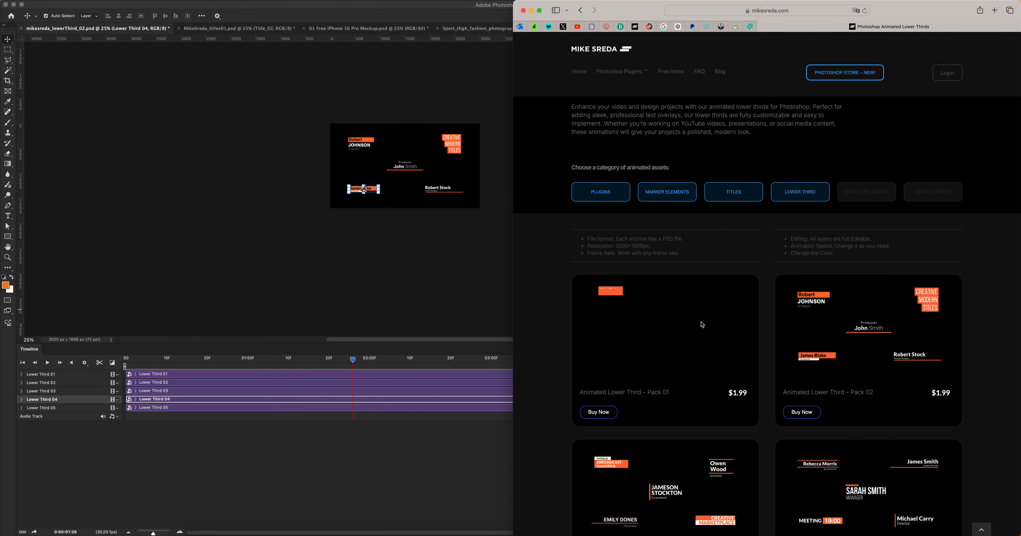
scroll(700, 323, "down", 3)
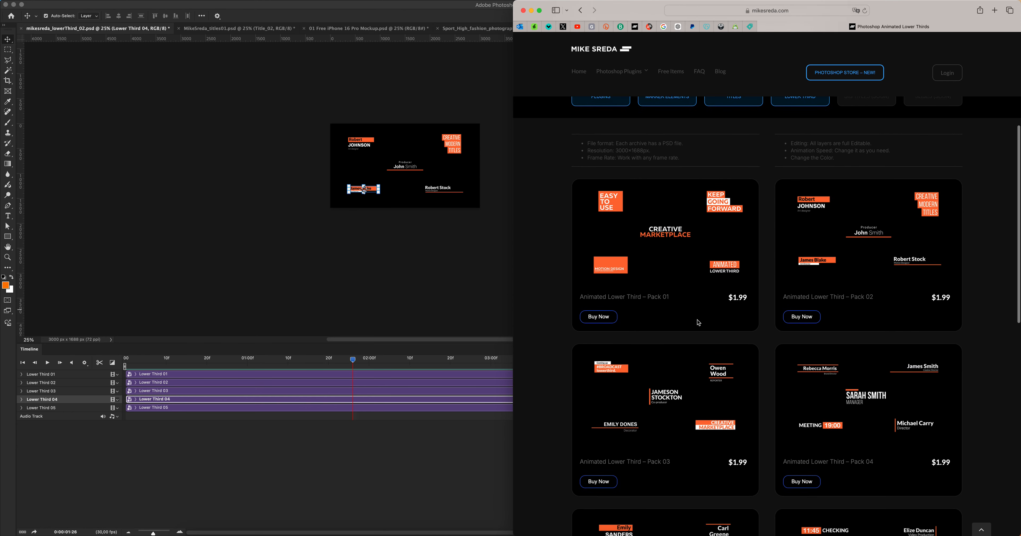
scroll(851, 373, "down", 3)
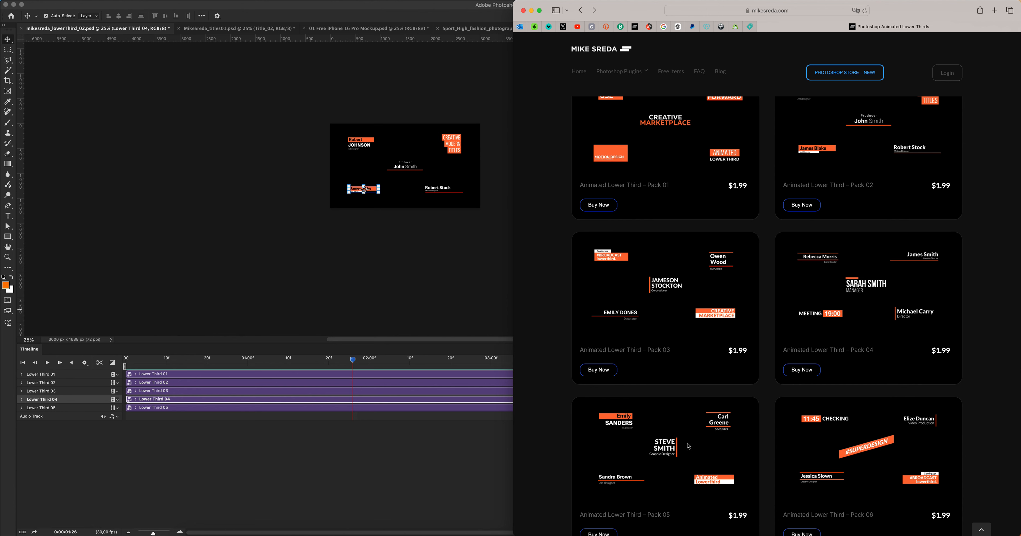
scroll(686, 446, "down", 2)
scroll(688, 446, "down", 3)
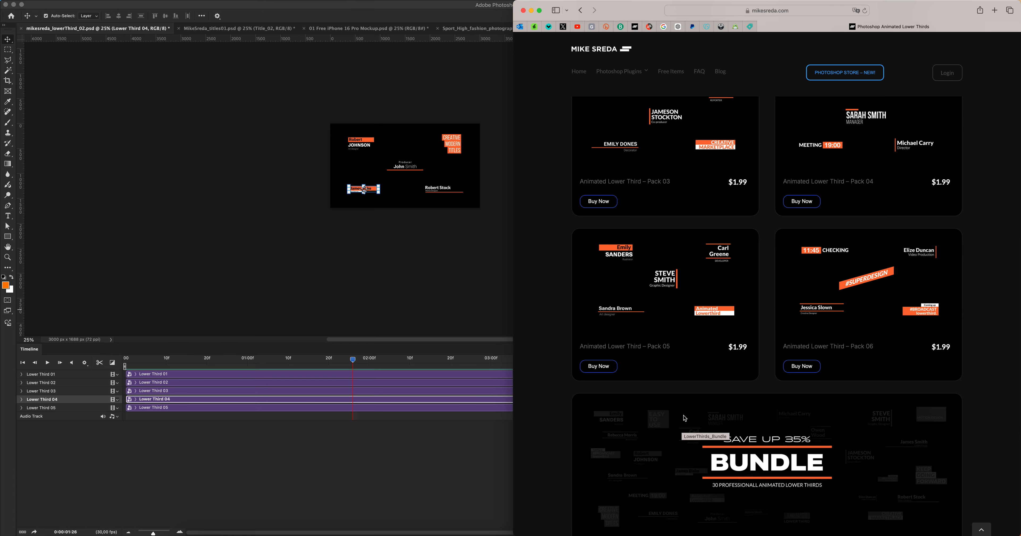
left_click(374, 246)
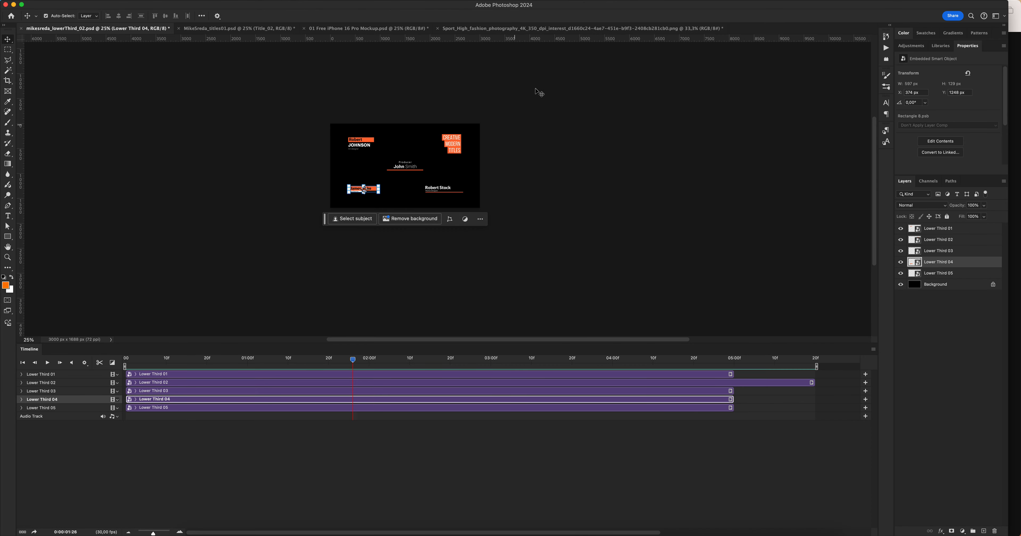
In the portrait photo document, select Lower Third 01 and skew its right side upward with Free Transform
left_click(591, 29)
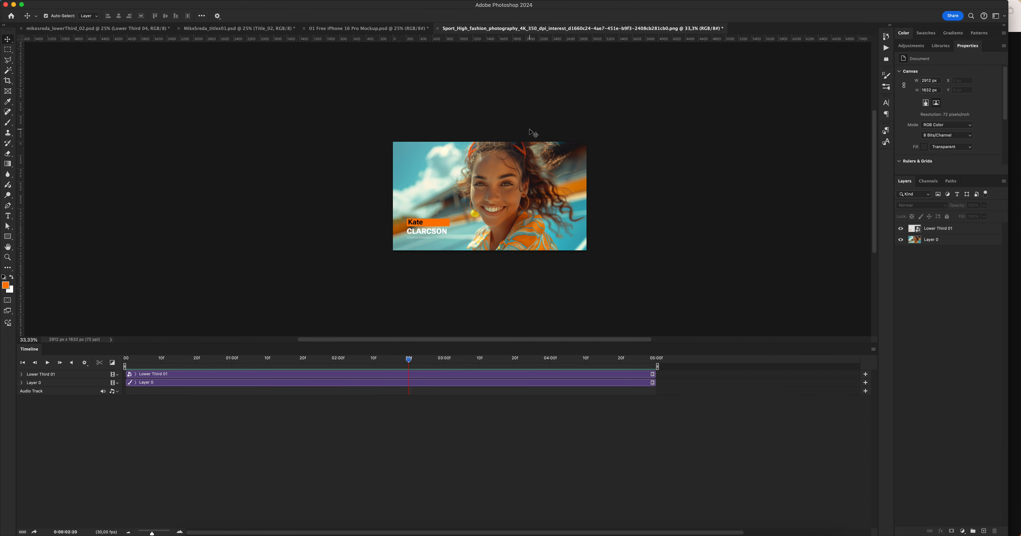
left_click(457, 209)
left_click(439, 228)
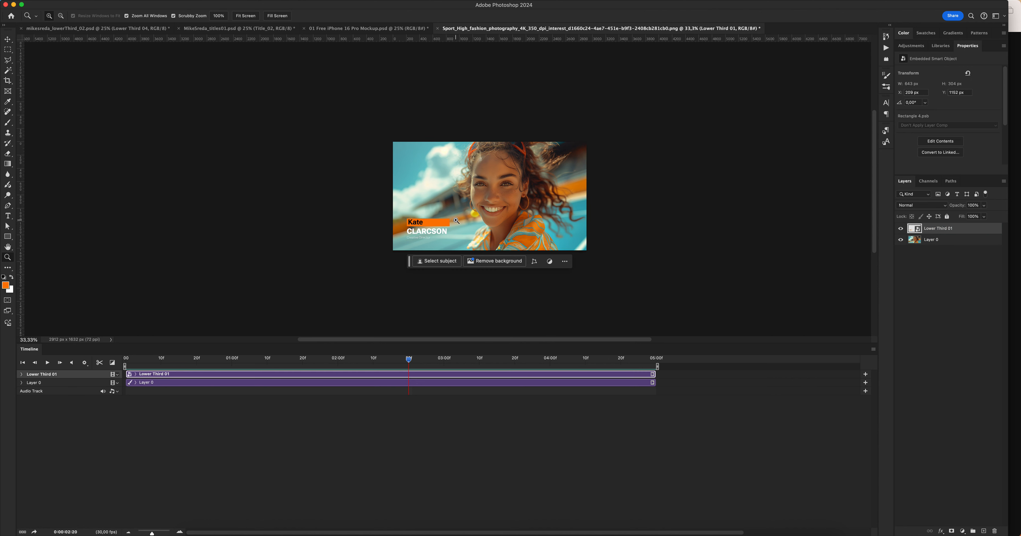
key("super+plus")
key("super+t")
right_click(431, 224)
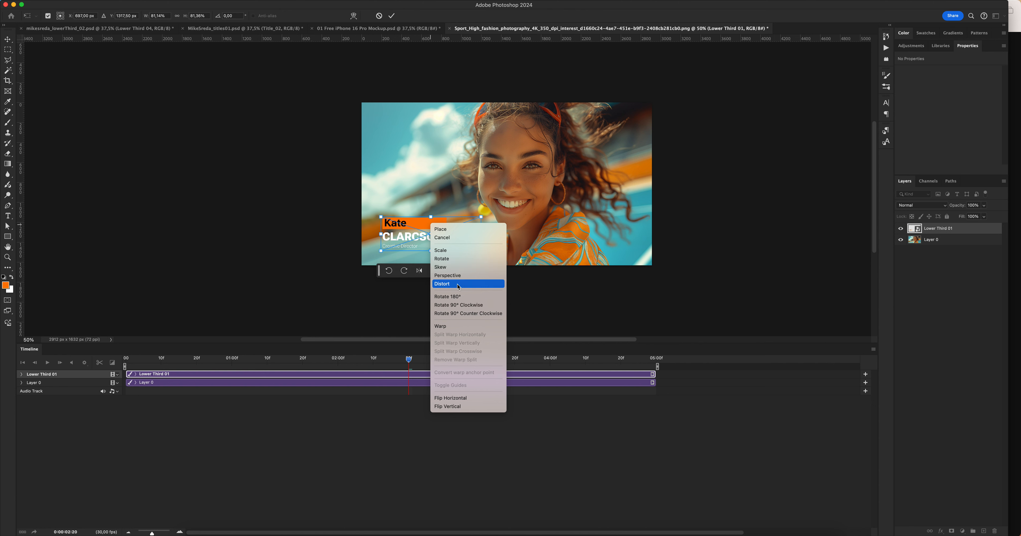
left_click(445, 268)
left_click_drag(478, 235, 481, 209)
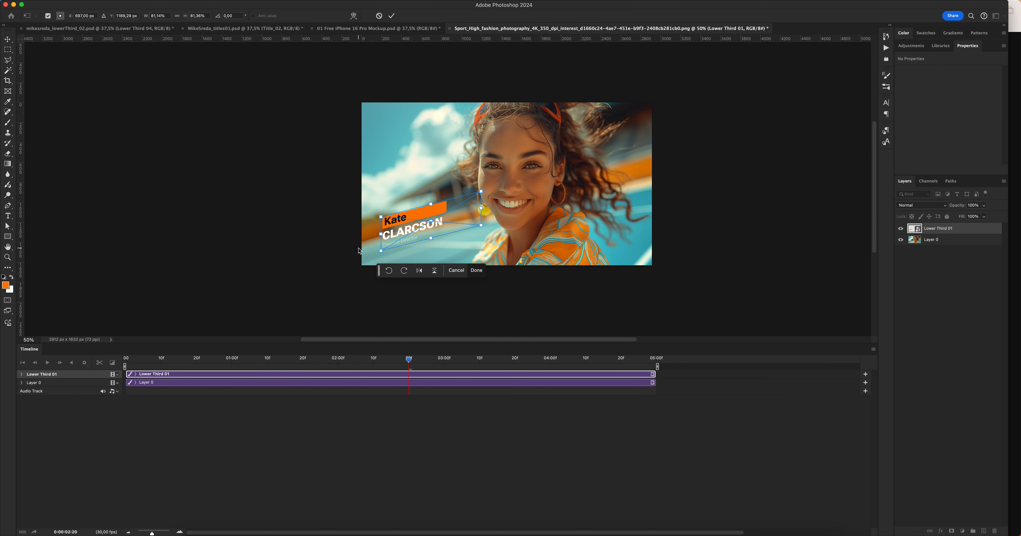
Raise and further slant Lower Third 01 beside the woman's face to about -14.29°, and apply the transform
left_click_drag(429, 243, 456, 206)
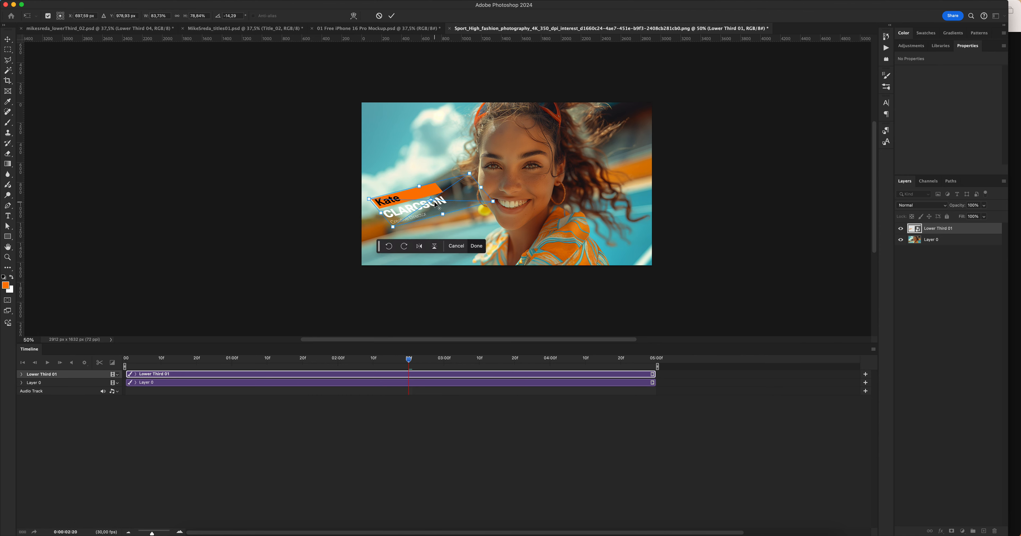
right_click(435, 202)
left_click(445, 207)
key("Return")
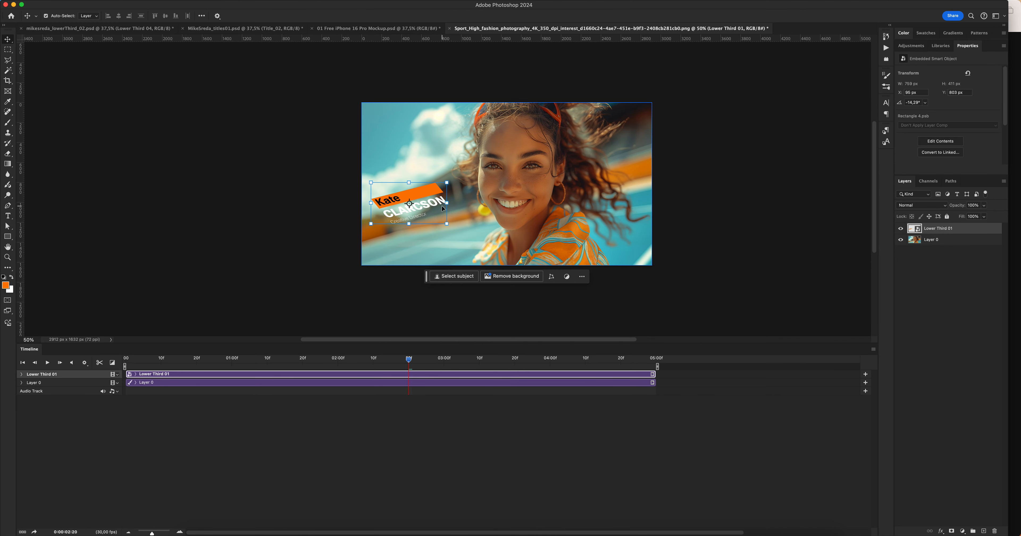
Scale Lower Third 01 slightly larger toward the woman's face and apply the transform
key("super+t")
right_click(415, 196)
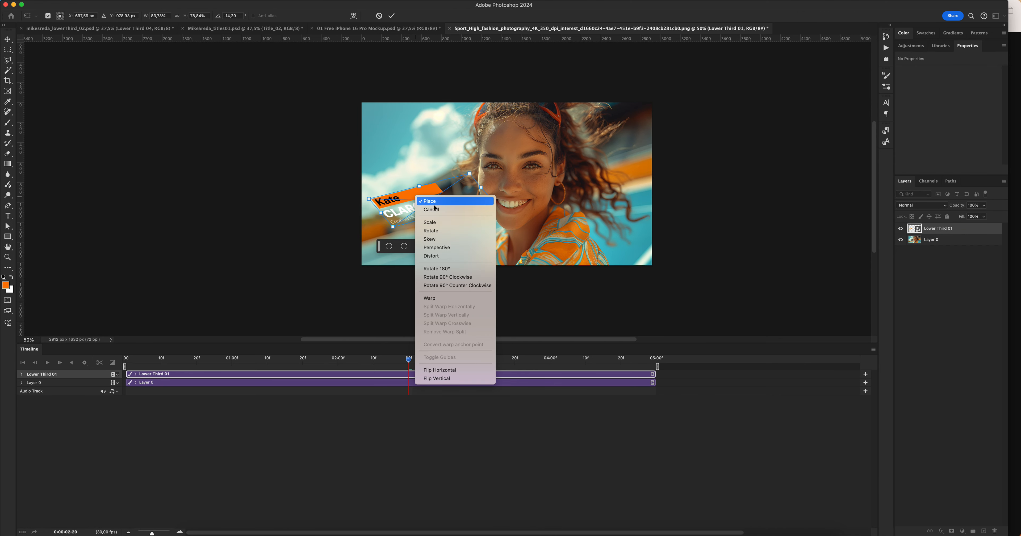
left_click(435, 223)
mouse_move(482, 184)
left_mouse_down()
mouse_move(515, 168)
mouse_move(497, 180)
left_mouse_up()
key("Return")
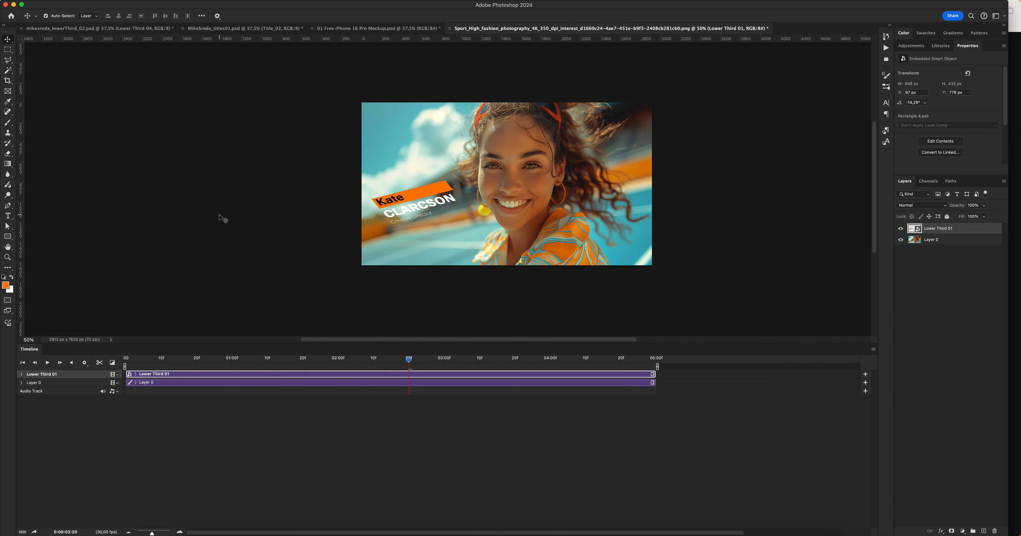
Play back the slanted Lower Third 01 animation over the portrait and stop it
left_click(194, 283)
left_click(47, 362)
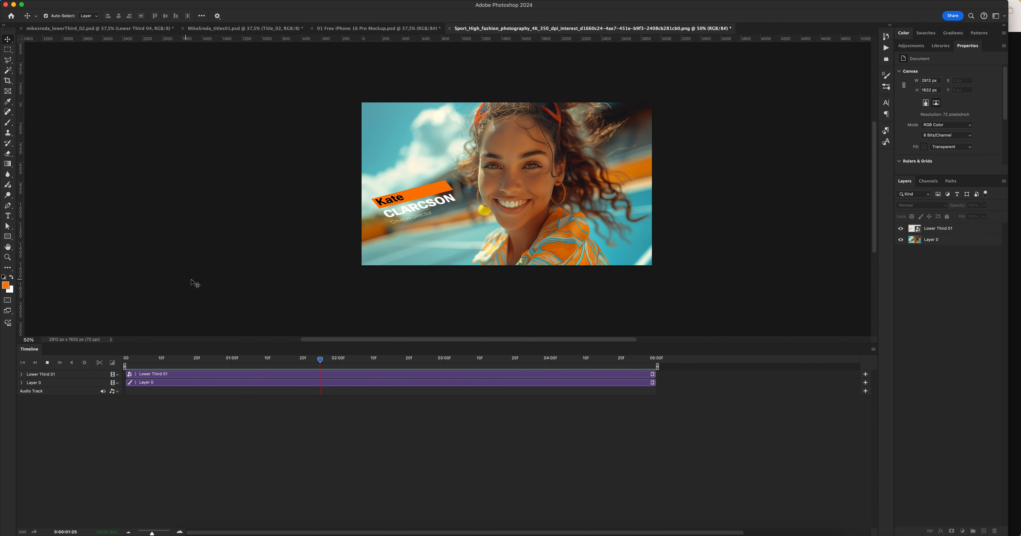
key("space")
Move the playhead to 0:00:03:24 and add a layer mask to Lower Third 01
left_click_drag(333, 360, 531, 359)
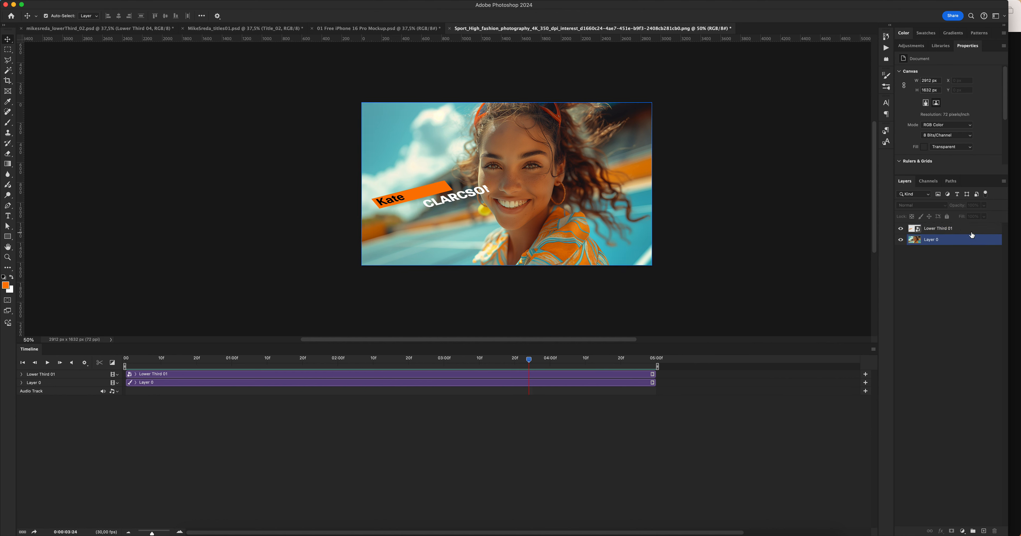
left_click(959, 228)
left_click(952, 530)
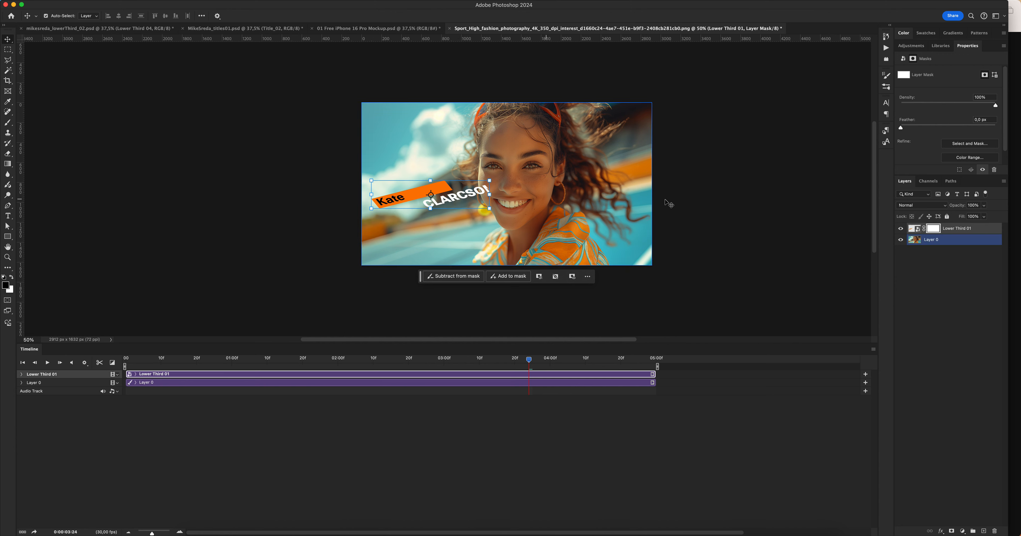
Resize the brush and paint black on the Lower Third 01 mask to hide the text overlapping the woman's face
key("b")
mouse_move(529, 168)
left_mouse_down()
mouse_move(509, 181)
mouse_move(571, 285)
left_mouse_up()
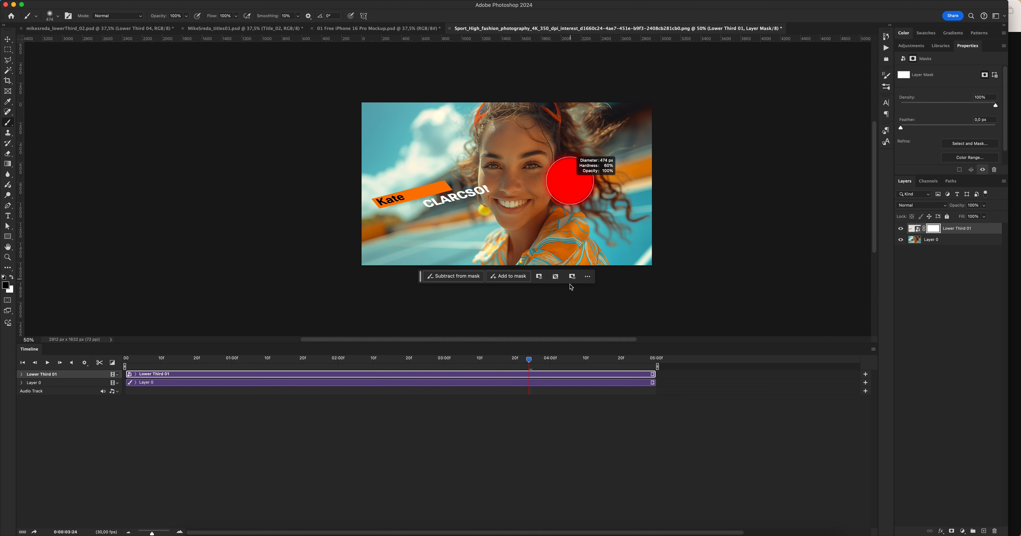
left_click_drag(564, 356, 565, 400)
scroll(522, 248, "up", 3)
left_click_drag(513, 208, 494, 206)
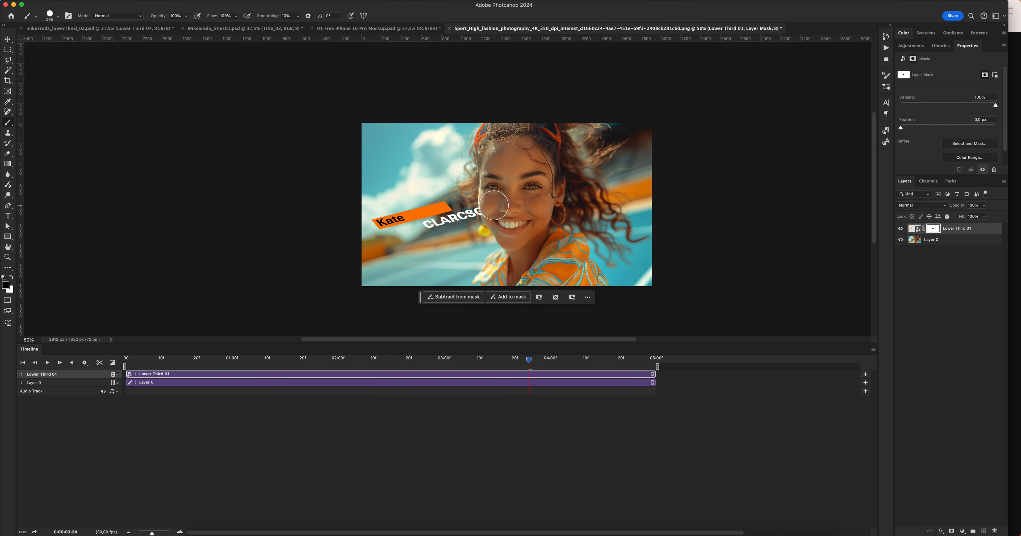
right_click(493, 205)
key("Escape")
left_click(401, 215, "alt")
key("v")
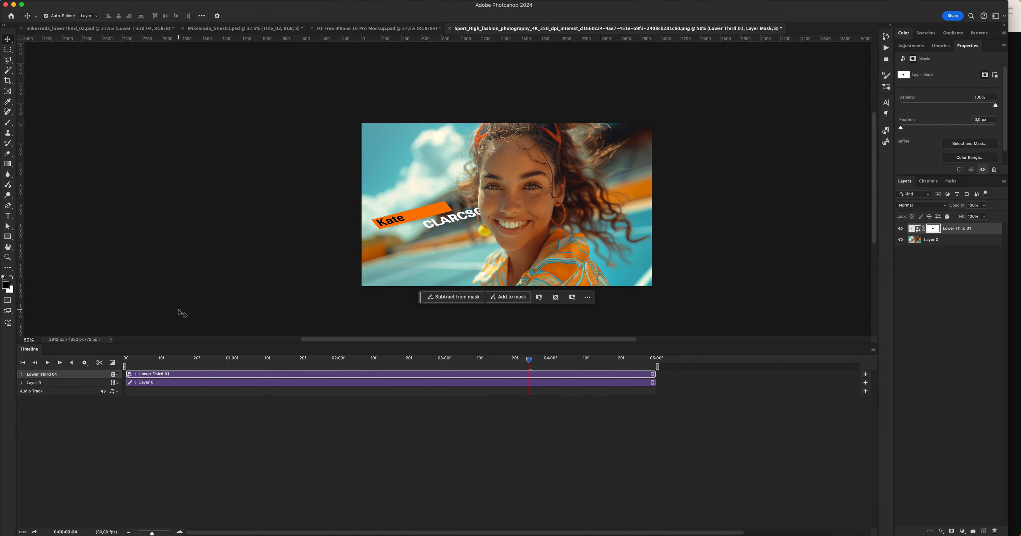
Play back the masked Lower Third 01 animation, stop it at 0:00:02:00 and leave no layer selected
left_click(183, 314)
left_click(47, 363)
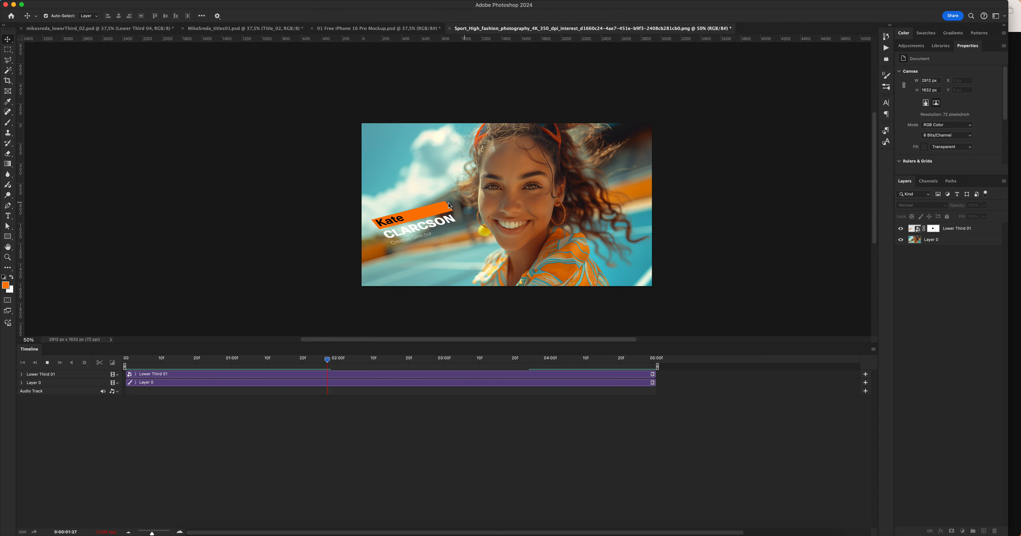
left_click(501, 217)
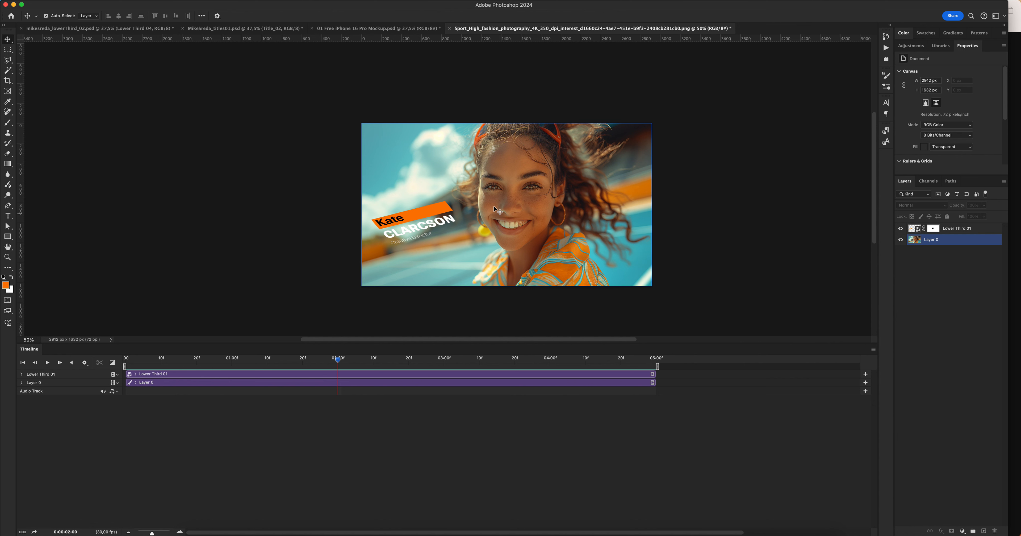
left_click(827, 147)
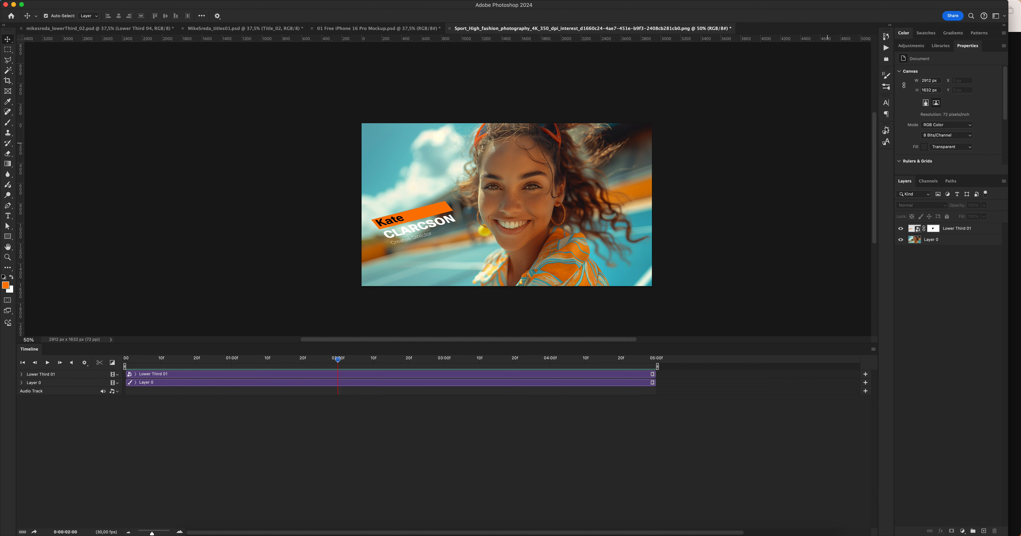